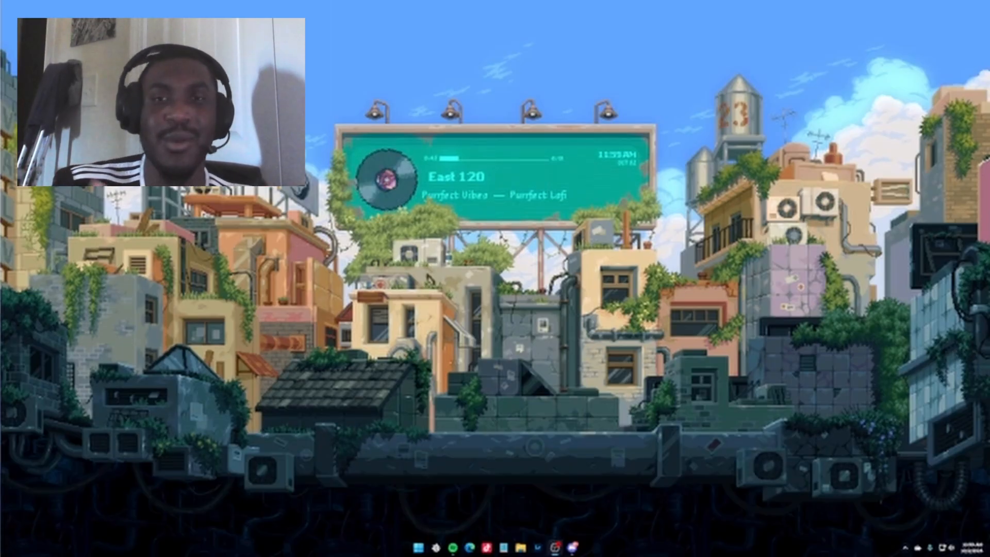
Bring up OBS and review the canvas and output resolution in its Video settings without changing them.
left_click_drag(989, 227, 620, 2)
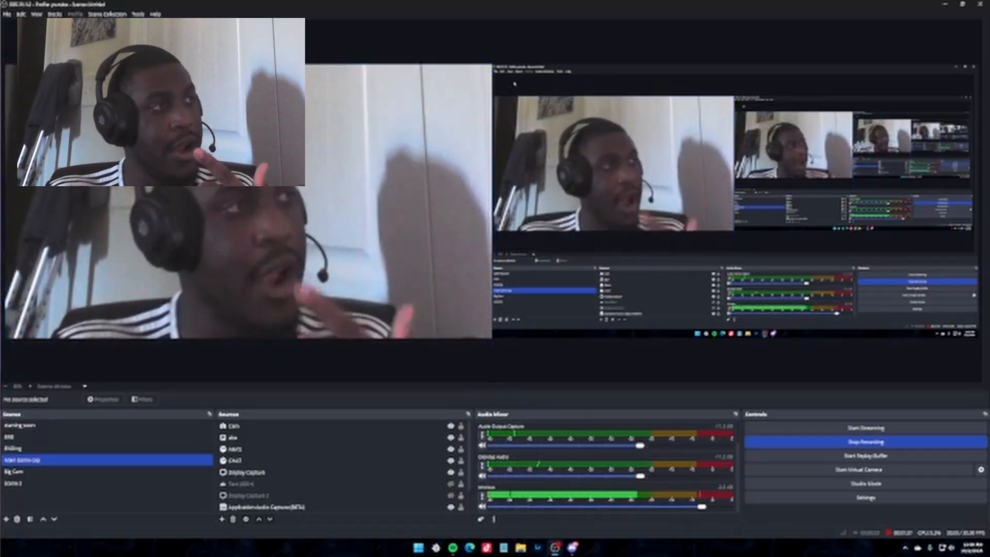
left_click(8, 14)
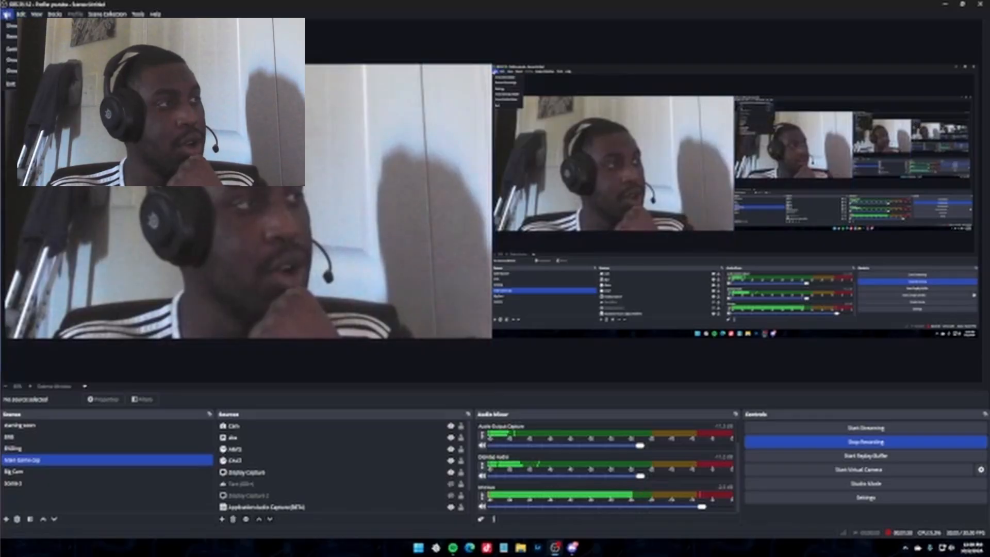
left_click(14, 49)
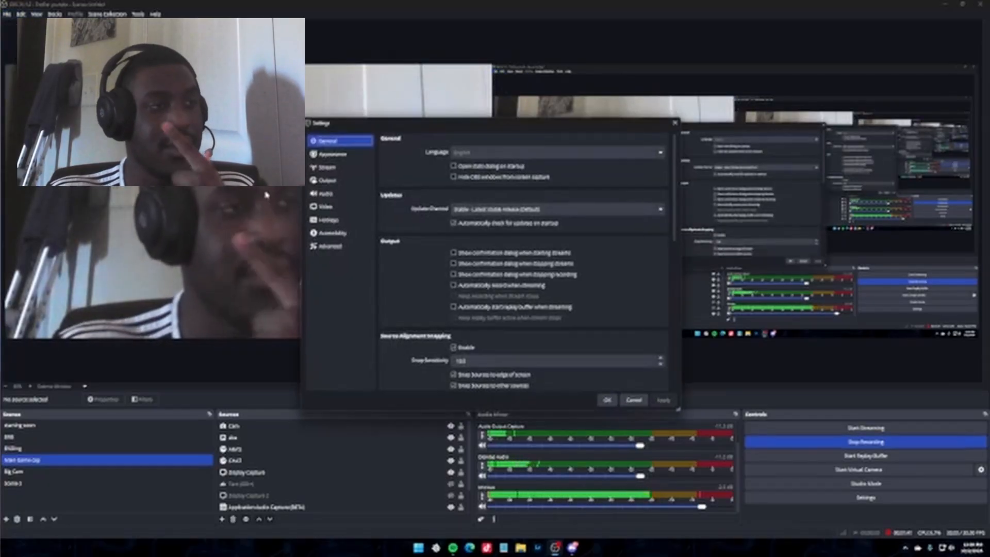
left_click(330, 206)
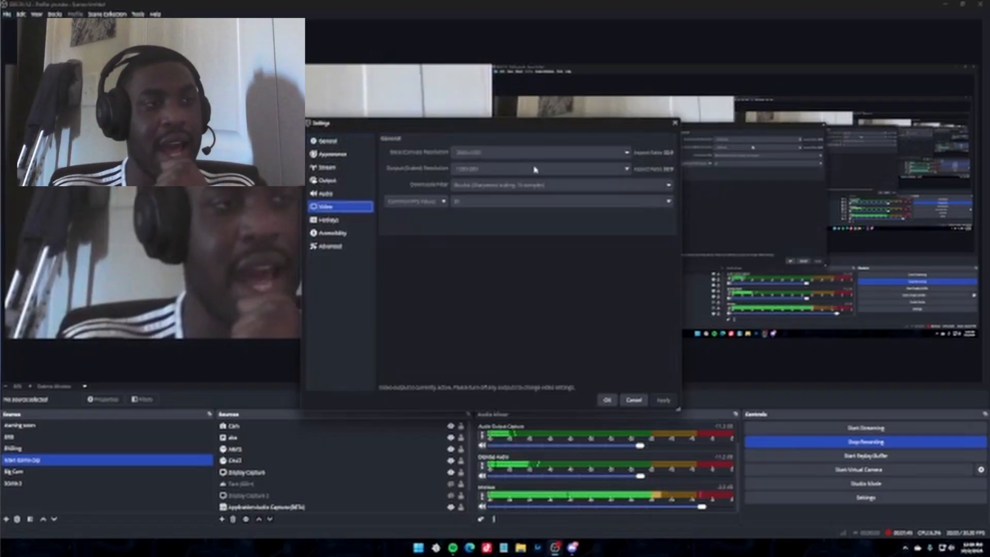
left_click(675, 123)
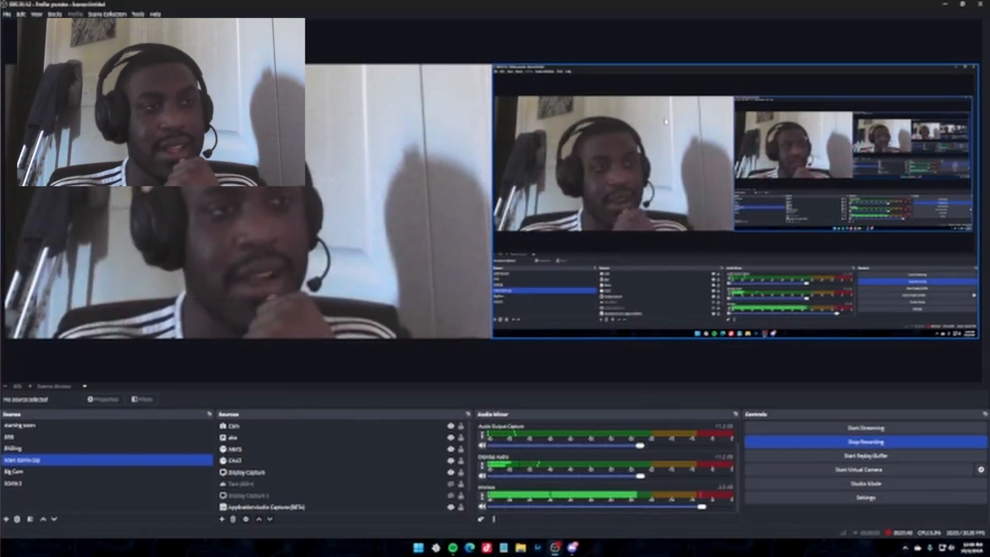
left_click_drag(712, 5, 989, 132)
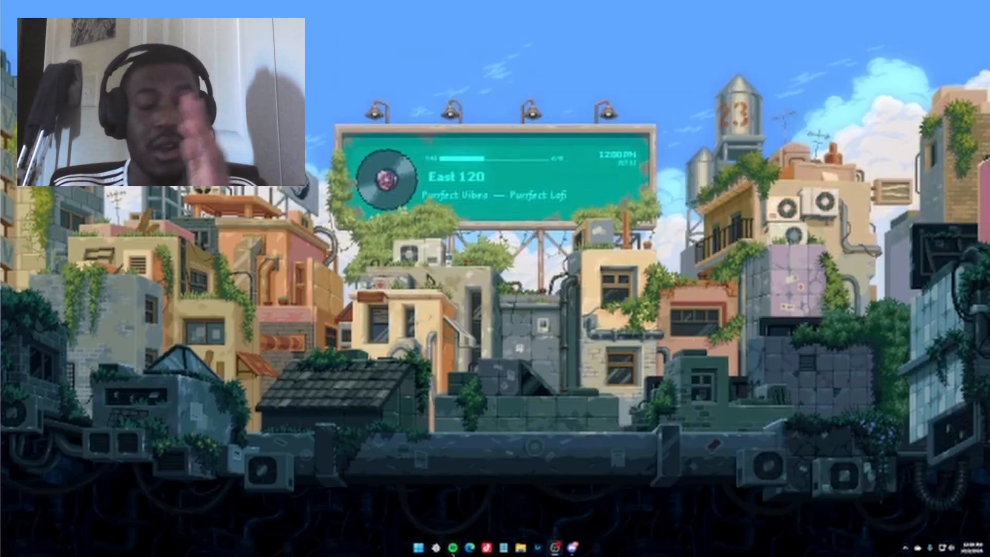
Switch to the web browser and view the free download option on Blackmagic Design's DaVinci Resolve page, closing the browser when finished.
mouse_move(453, 548)
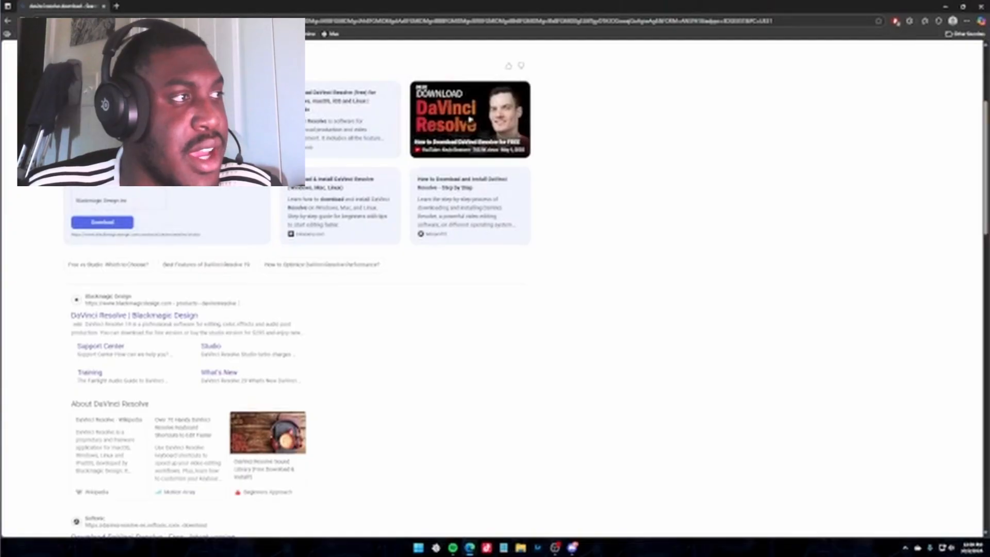
left_click(126, 315)
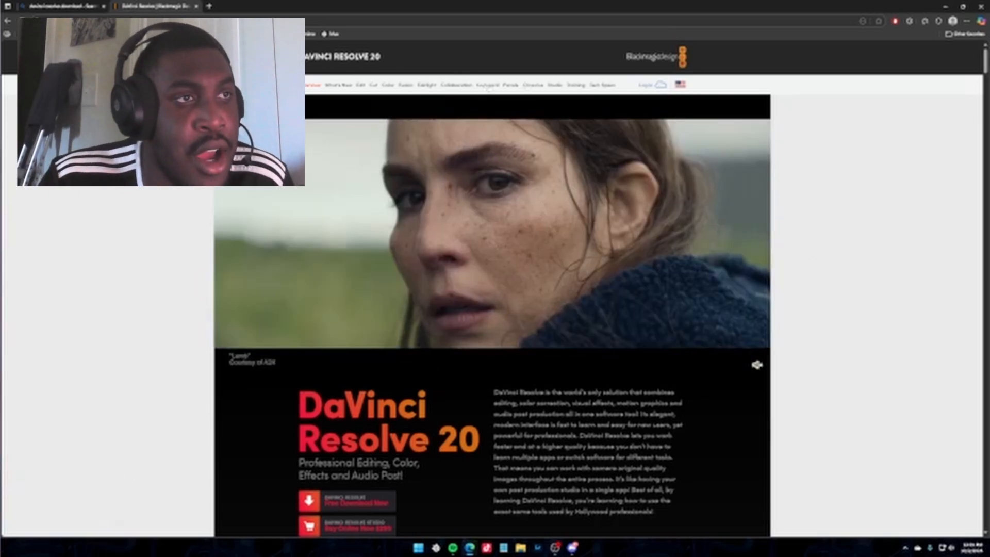
scroll(578, 194, "down", 1)
scroll(577, 194, "down", 4)
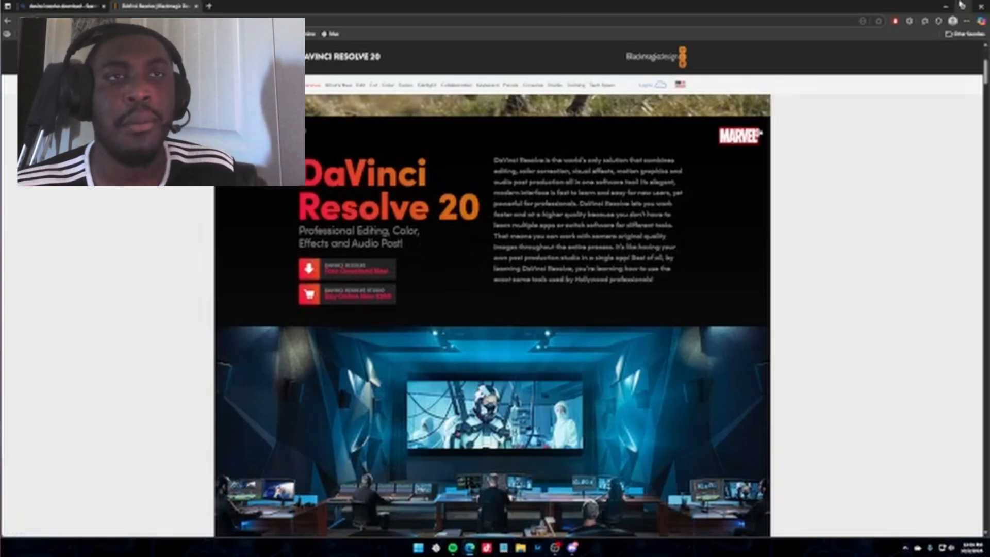
left_click(981, 6)
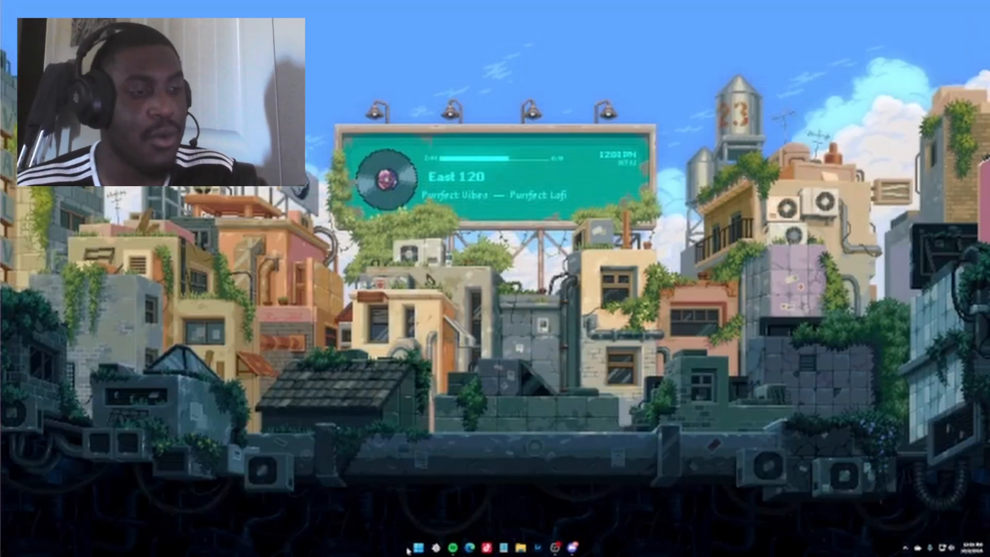
Find DaVinci Resolve among the installed programs and launch it.
left_click(421, 546)
left_click(506, 270)
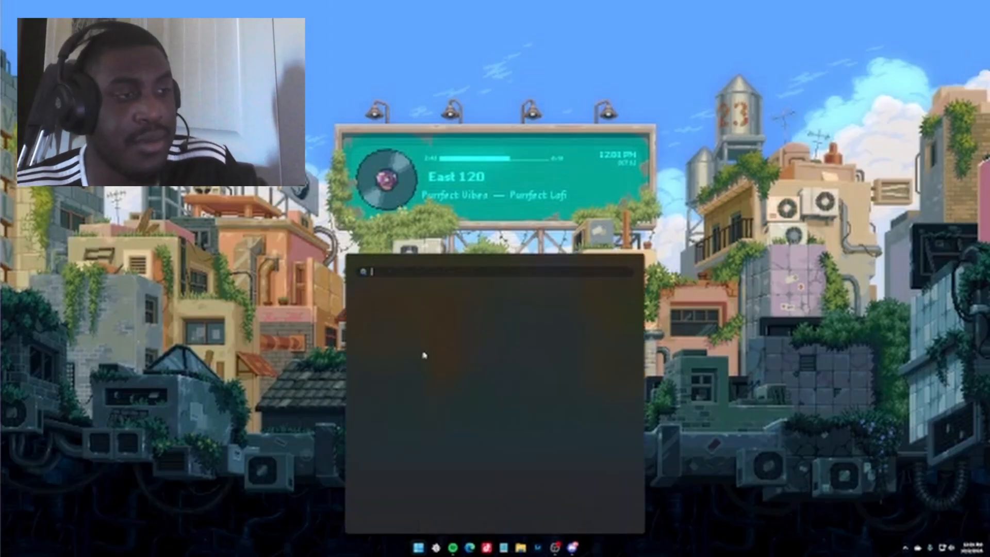
left_click(388, 412)
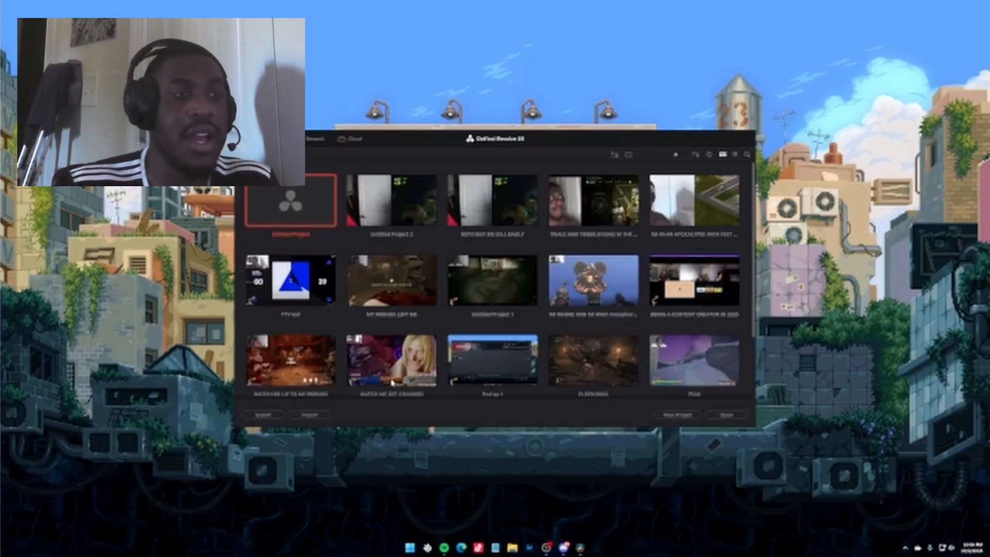
Delete the project "Untitled Project 2" from the project library.
left_click(378, 198)
key("Delete")
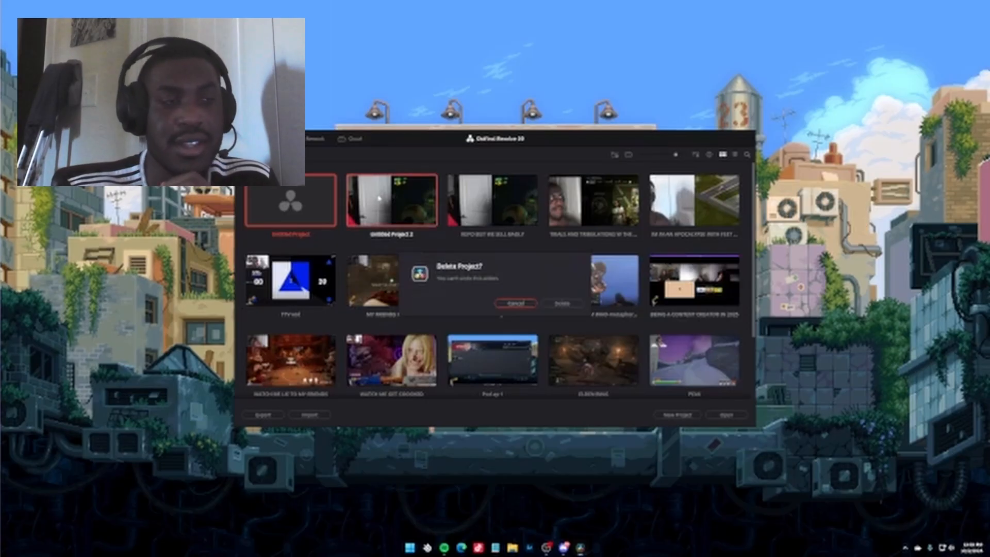
left_click(518, 303)
key("Delete")
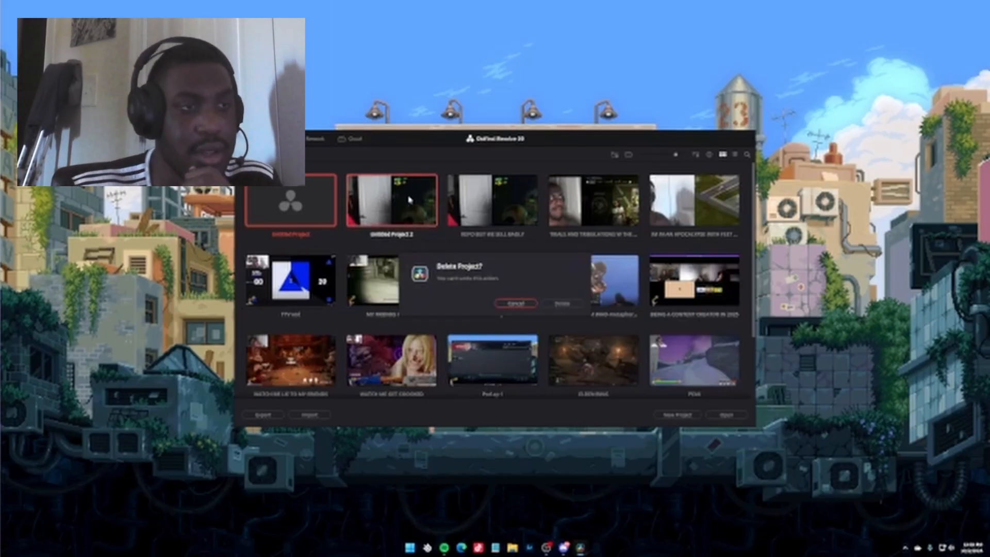
left_click(560, 303)
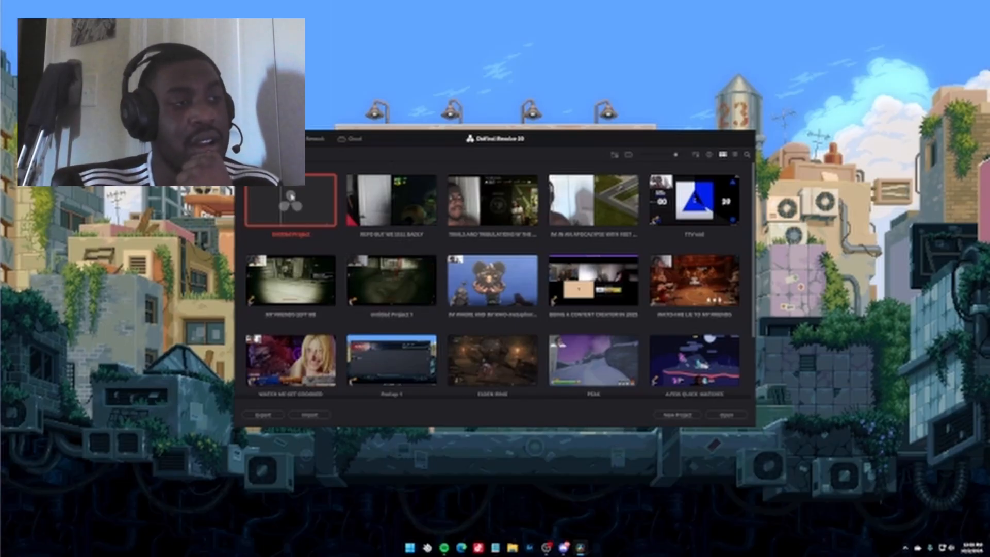
Create a new project named TEST 1 in the default media location.
double_click(320, 207)
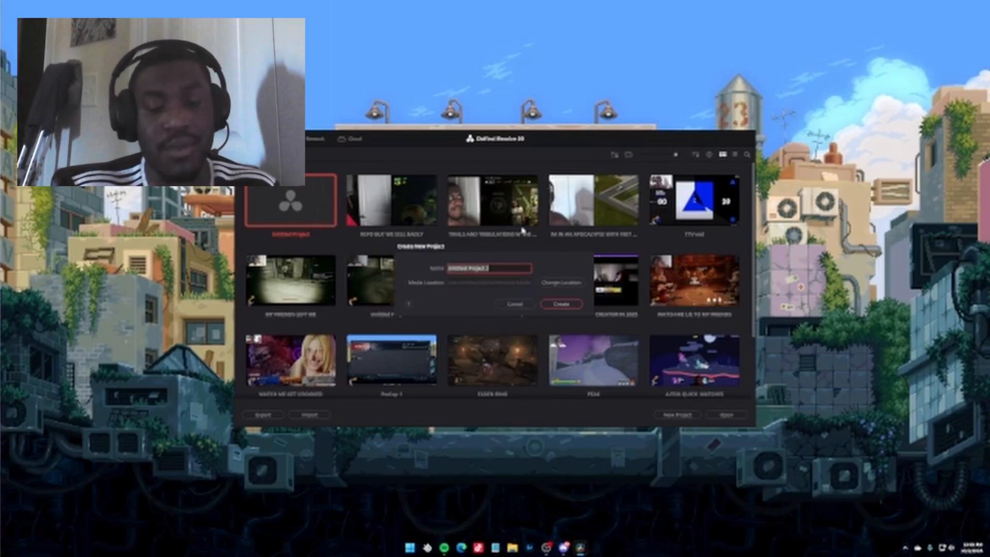
type("TES")
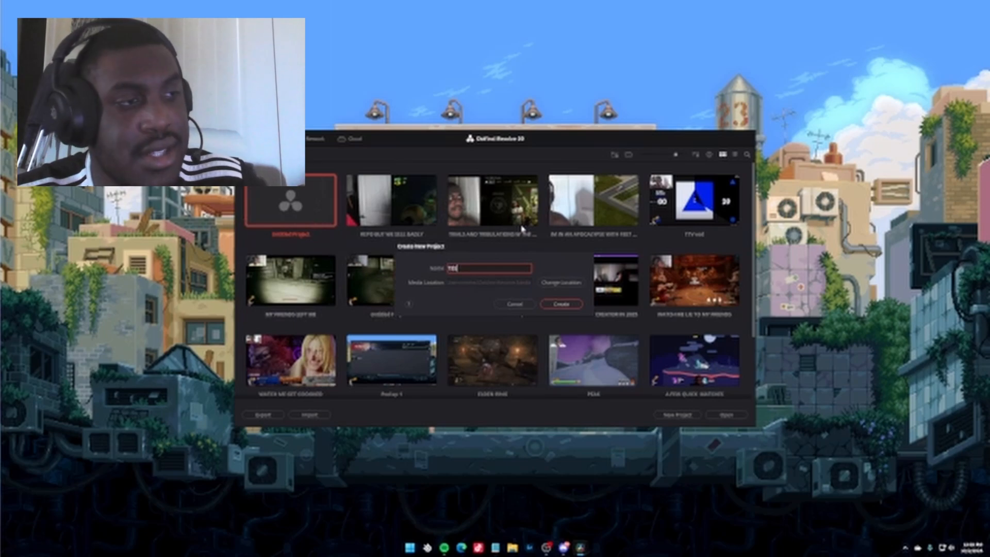
type("T ")
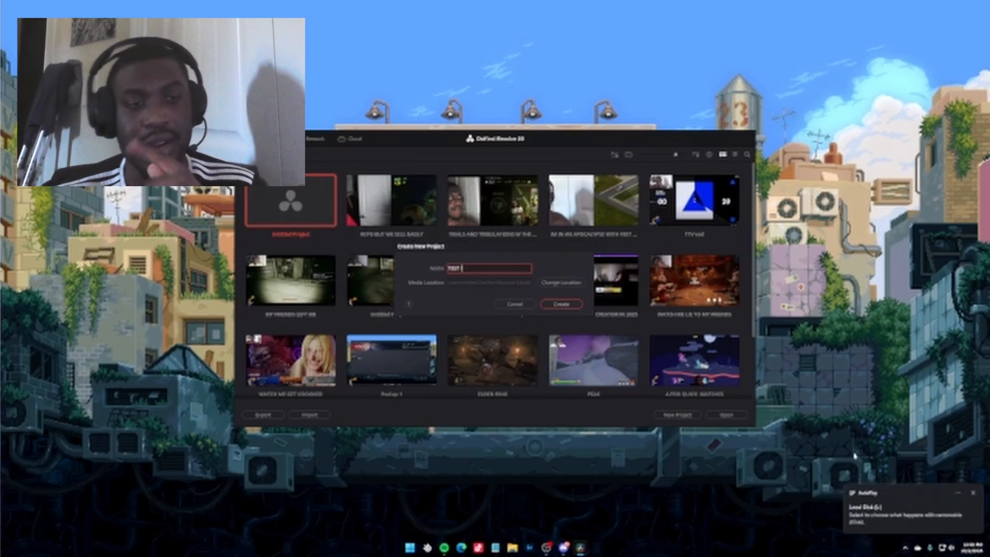
type("1")
left_click(562, 304)
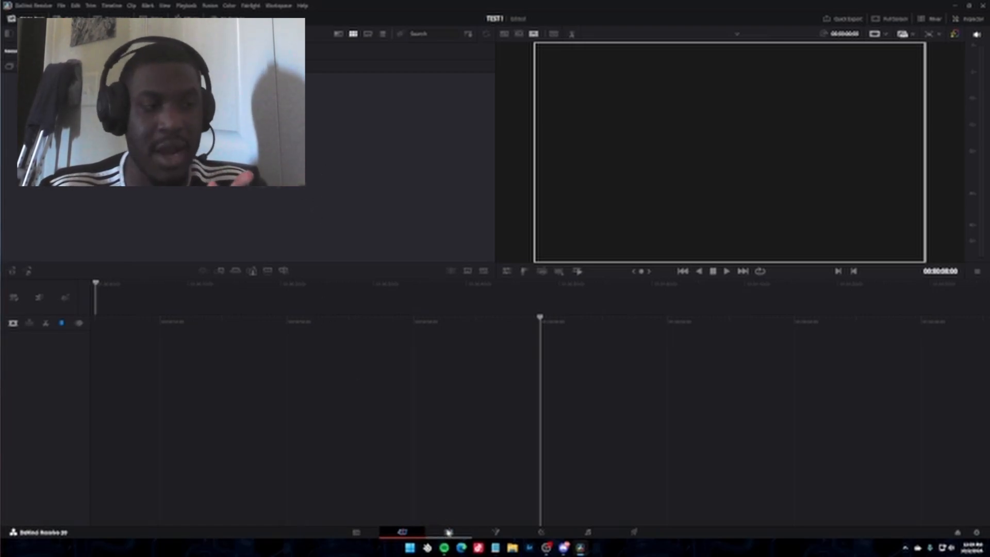
Look through the Edit, Fusion, Color, Fairlight and Deliver workspaces, ending back on the Cut page.
left_click(448, 532)
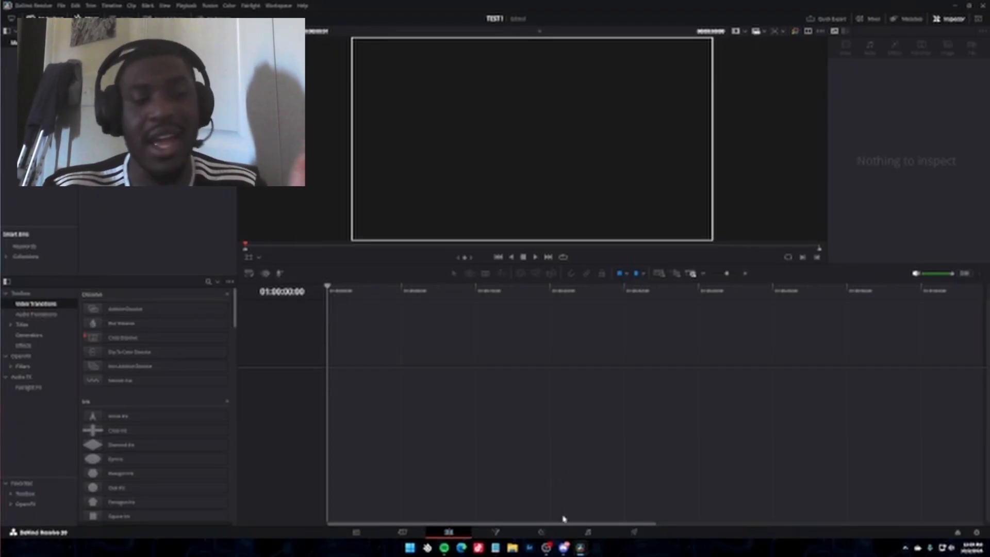
left_click(489, 532)
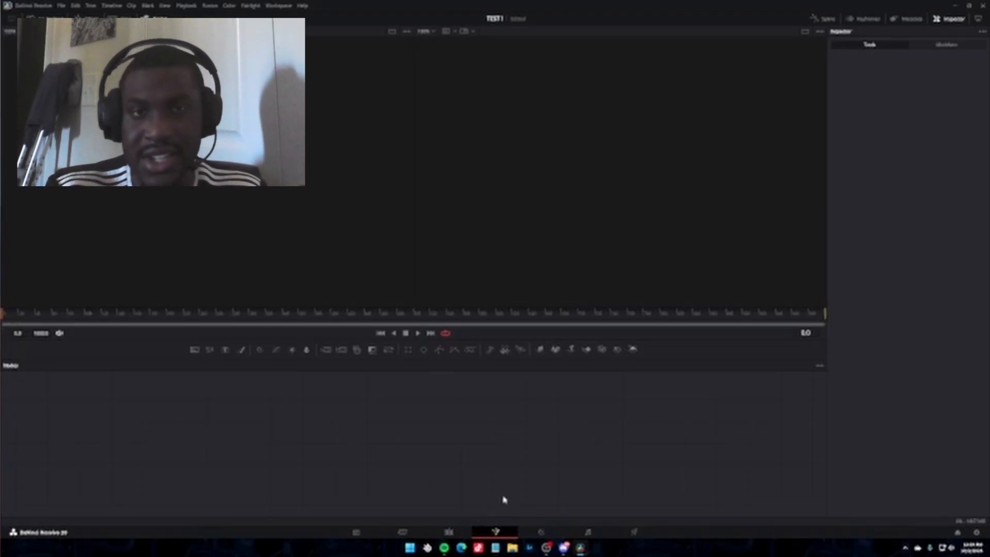
left_click(541, 531)
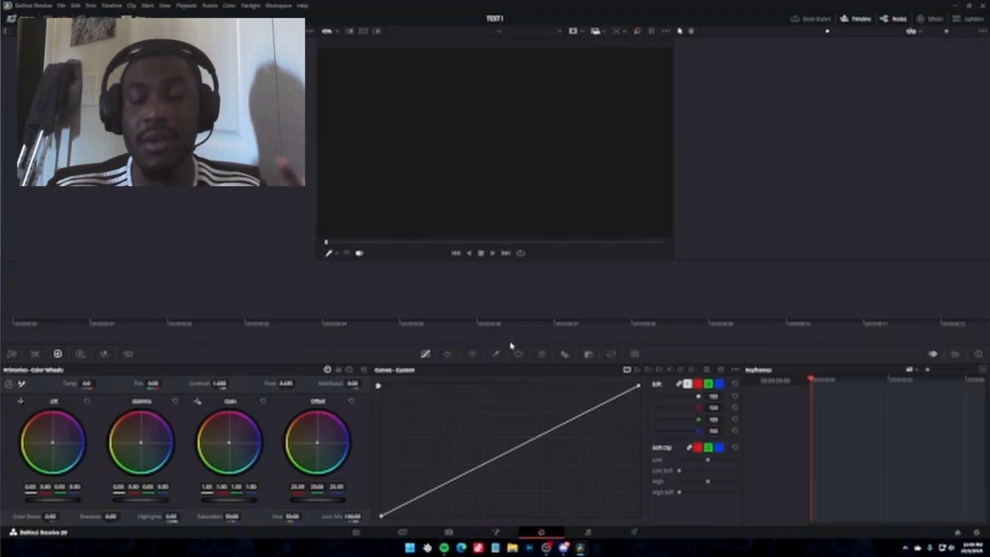
left_click(593, 532)
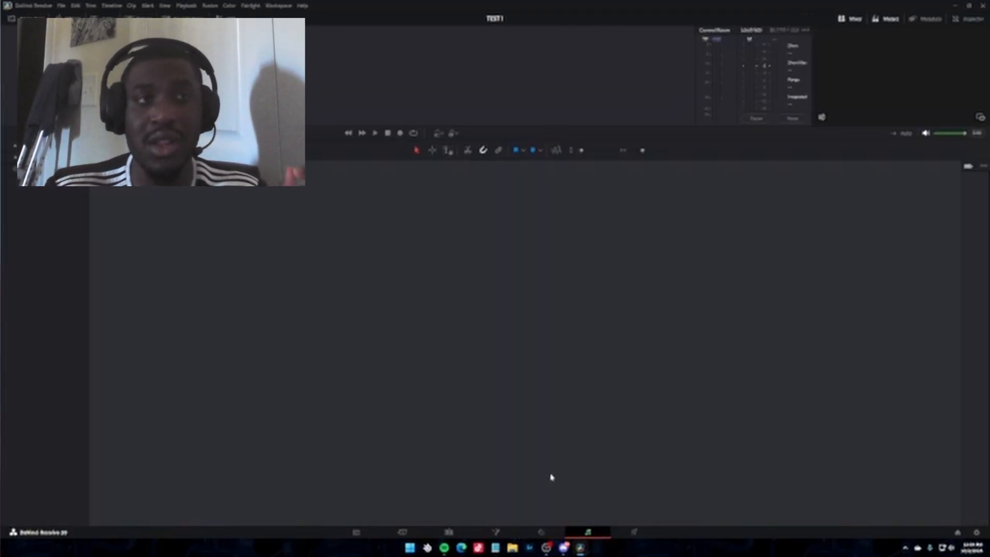
left_click(632, 532)
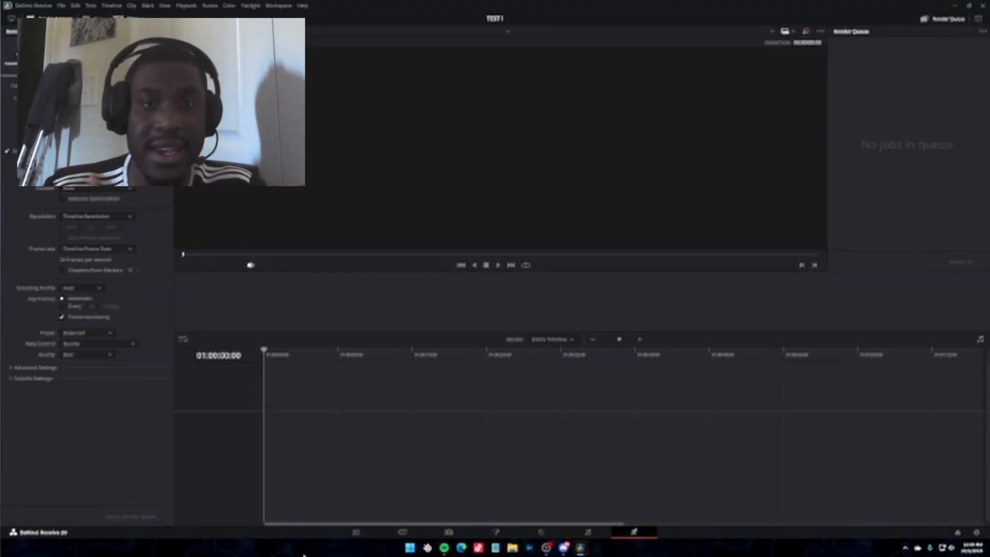
left_click(410, 536)
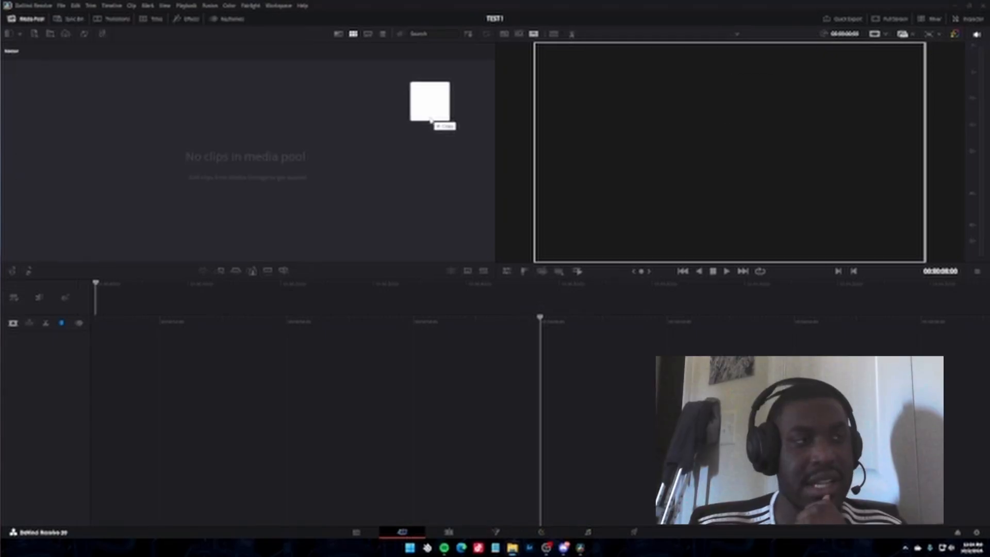
Add the gameplay recording to the timeline with the project frame rate changed to match it, and open it on the Edit page.
left_click_drag(430, 120, 227, 289)
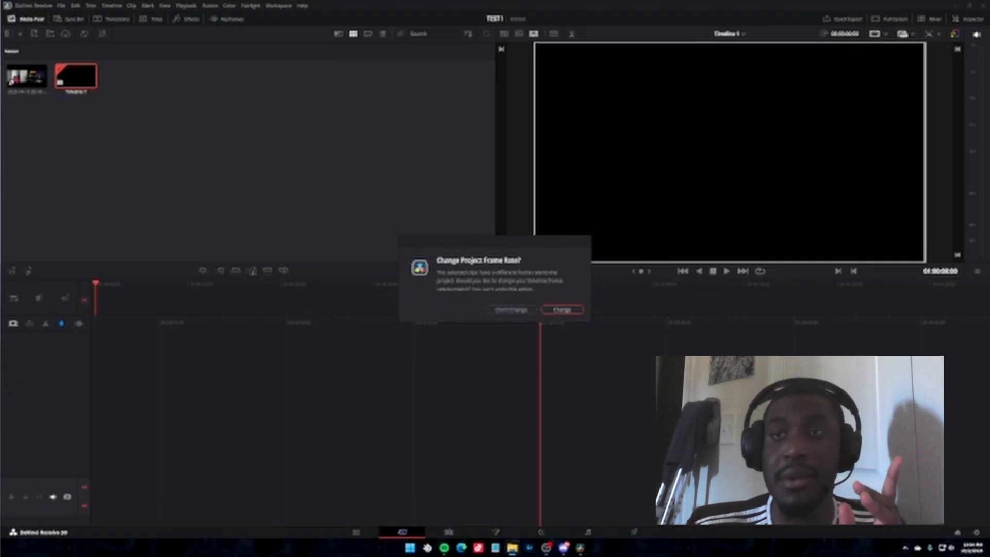
left_click(572, 309)
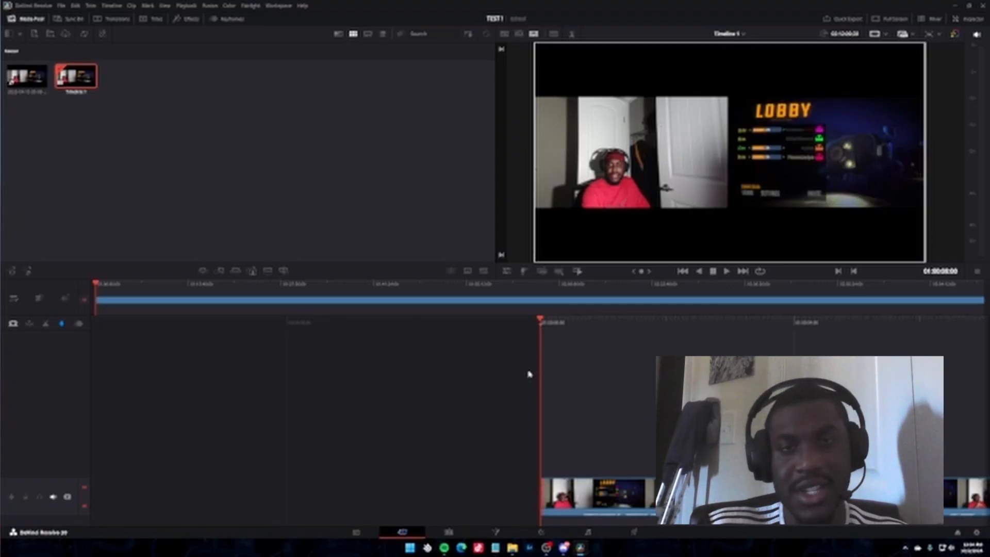
left_click(449, 533)
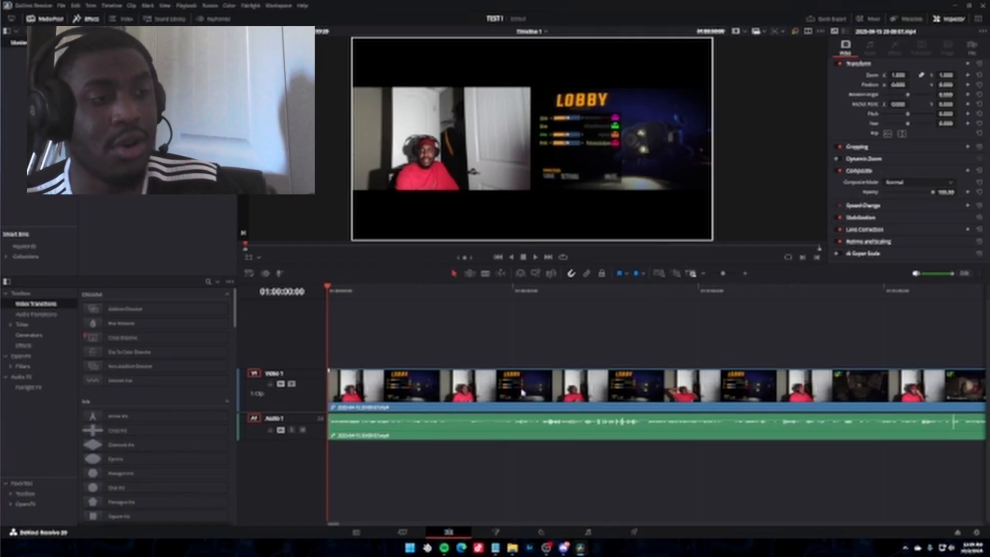
Duplicate the clip onto Video 2, and with Video 1 disabled crop the copy from the right until only the webcam half remains.
left_click_drag(523, 391, 536, 351)
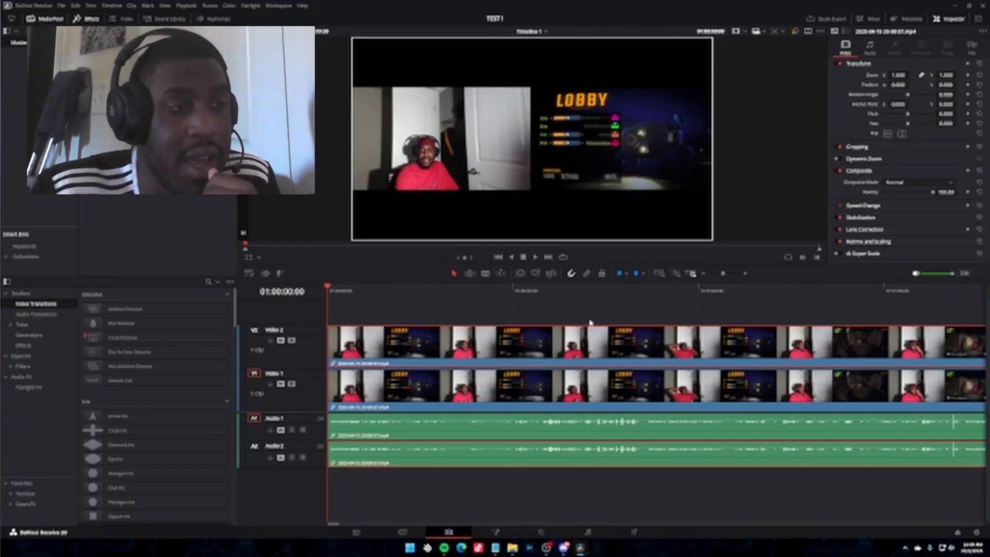
left_click(292, 384)
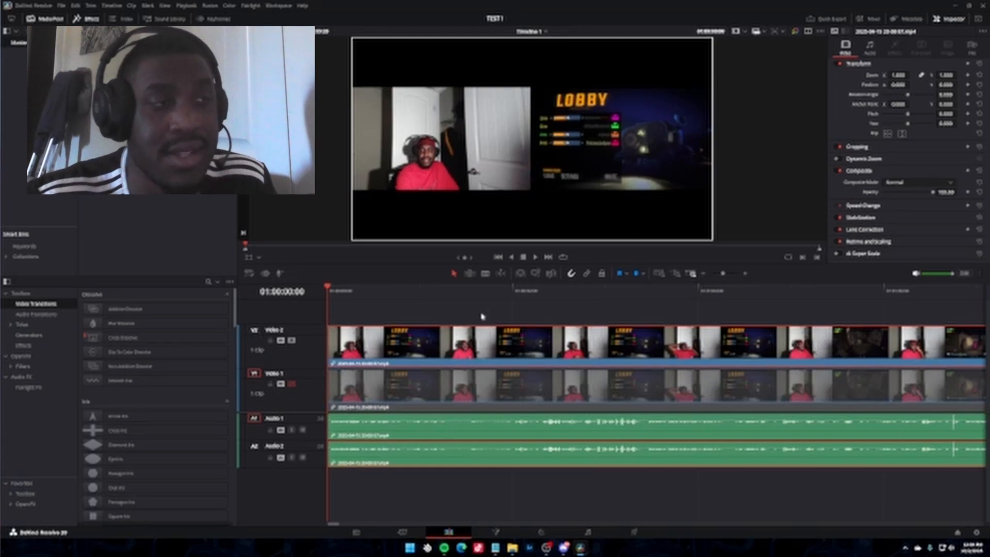
left_click(876, 148)
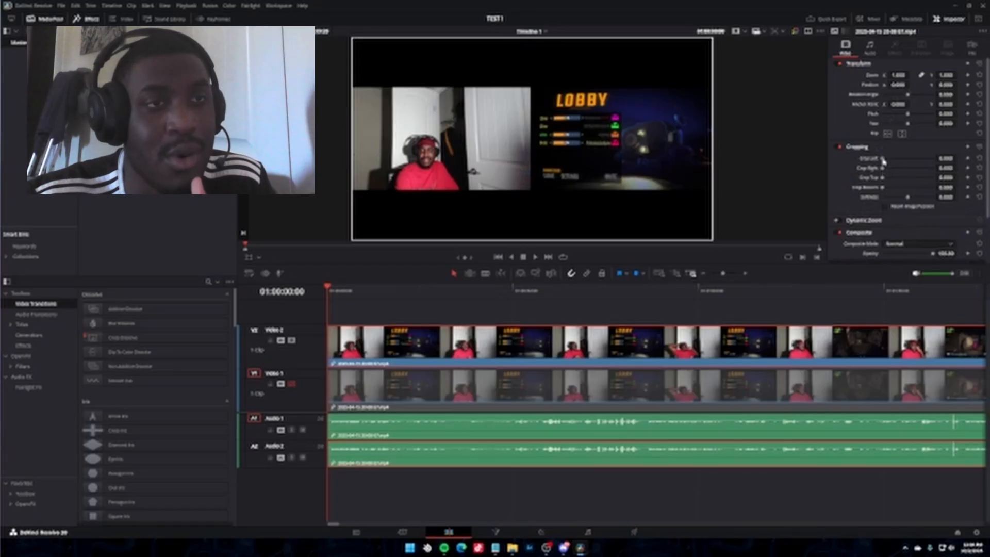
left_click_drag(883, 168, 909, 171)
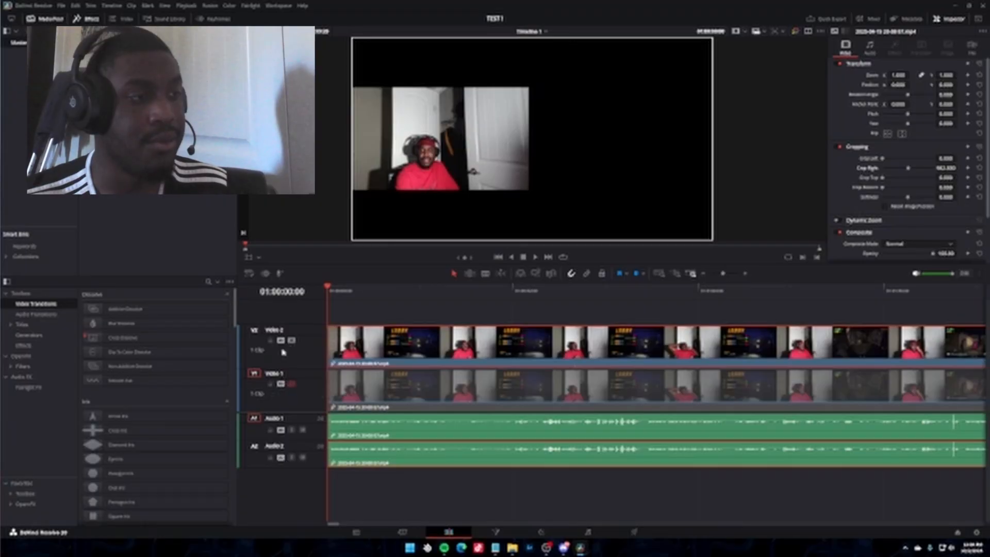
With Video 1 visible and Video 2 disabled, move and scale the Video 1 clip to 2x zoom so its gameplay half fills the frame.
left_click(291, 384)
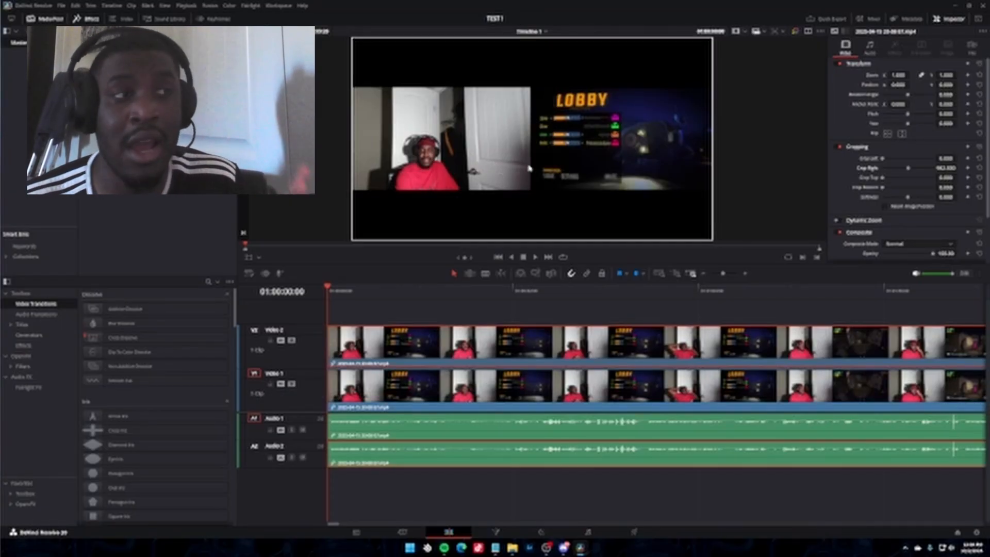
left_click(293, 342)
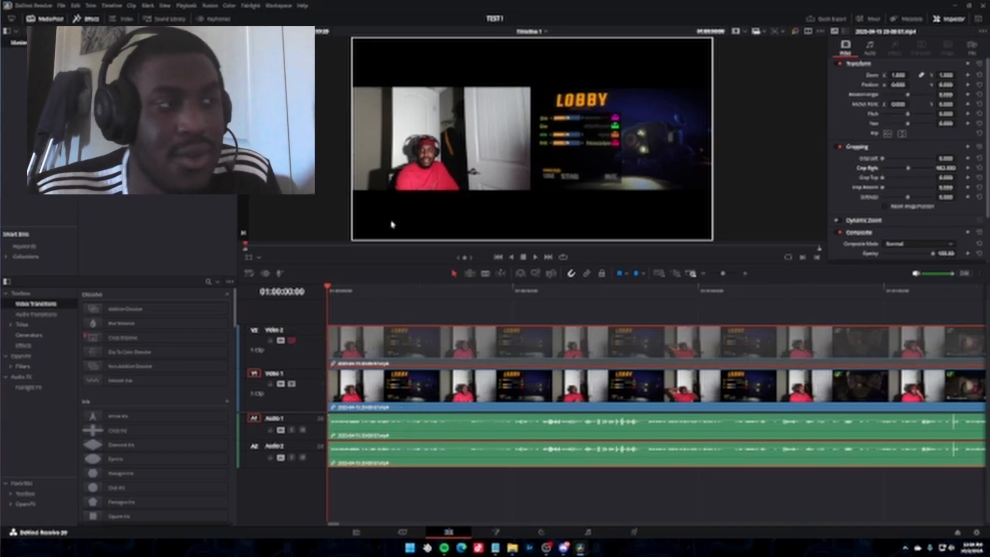
left_click(251, 259)
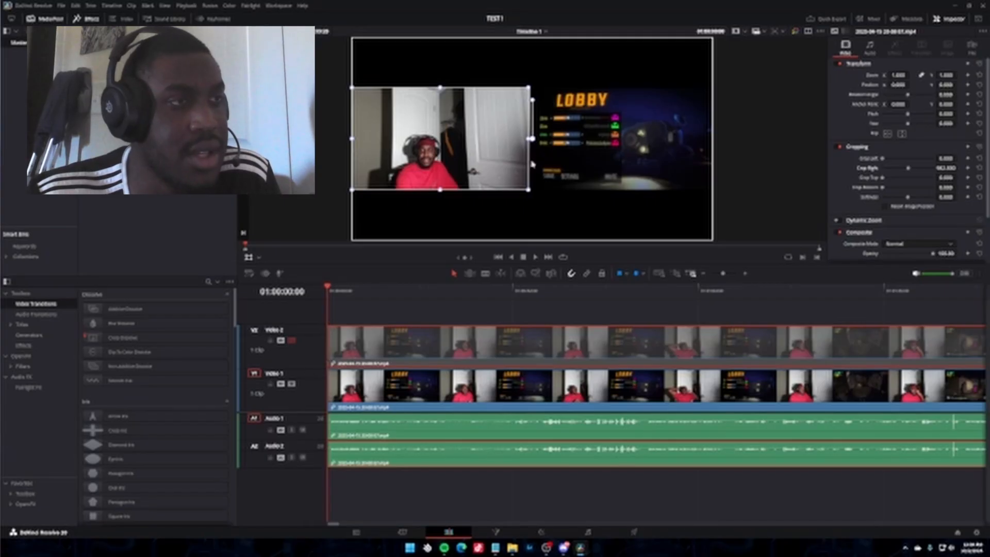
left_click_drag(556, 156, 550, 163)
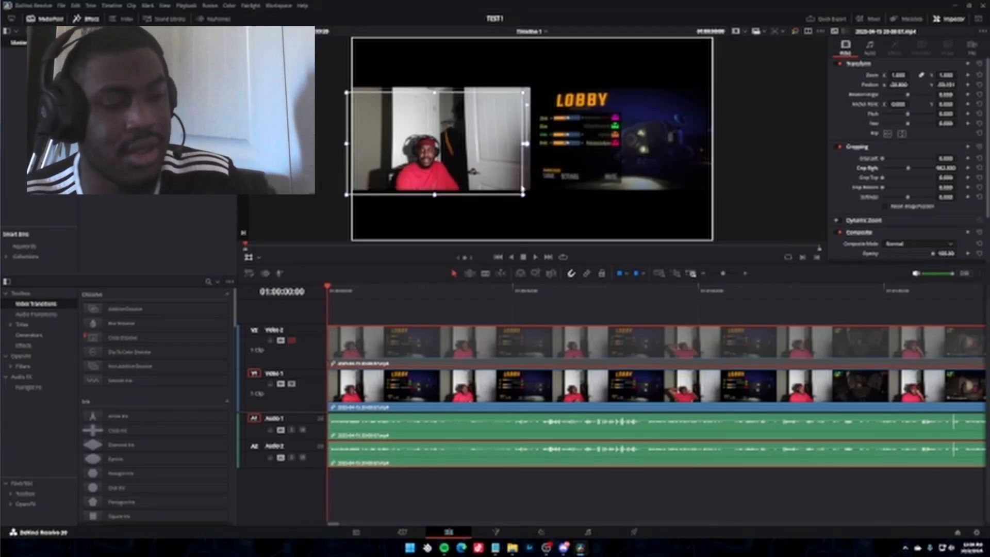
key("ctrl+z")
left_click(593, 154)
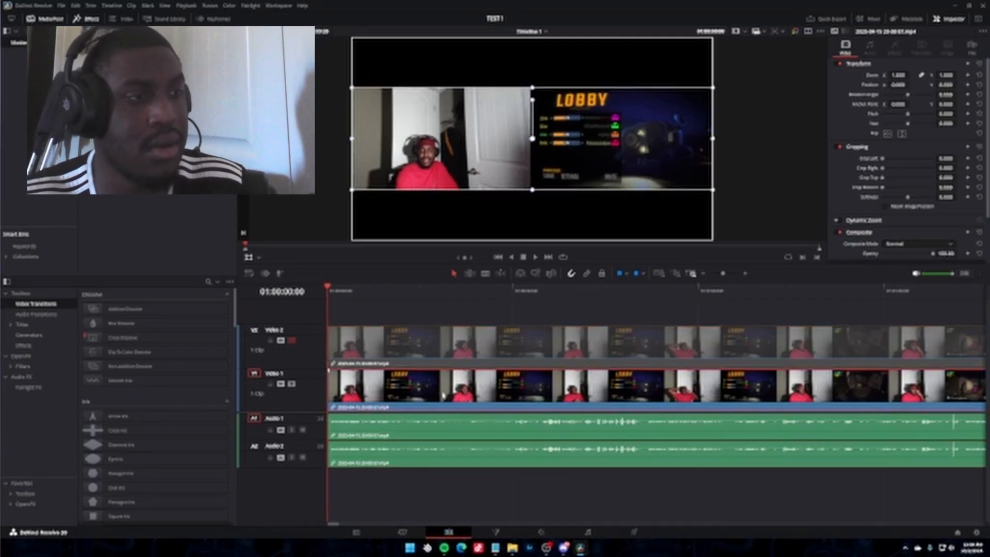
left_click_drag(586, 133, 407, 83)
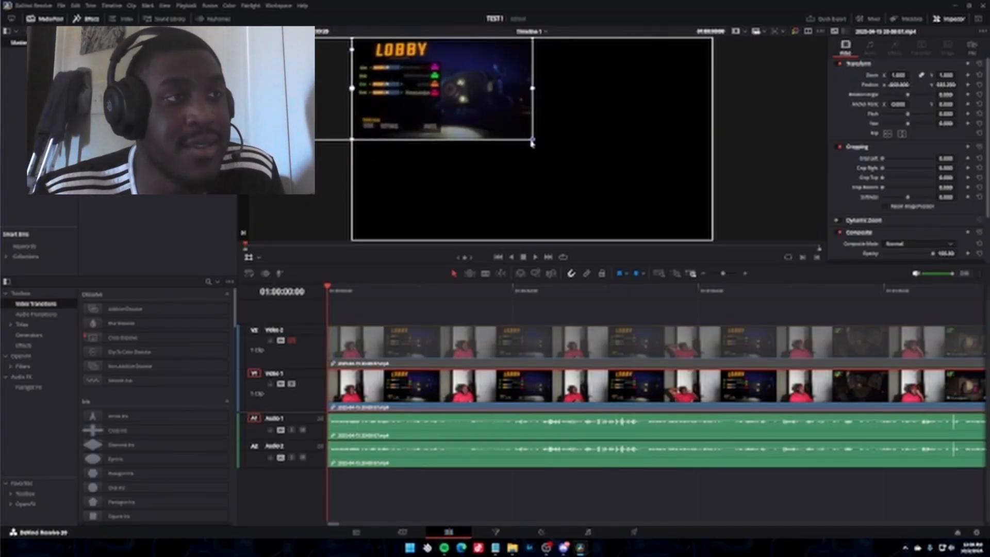
left_click_drag(531, 142, 653, 246)
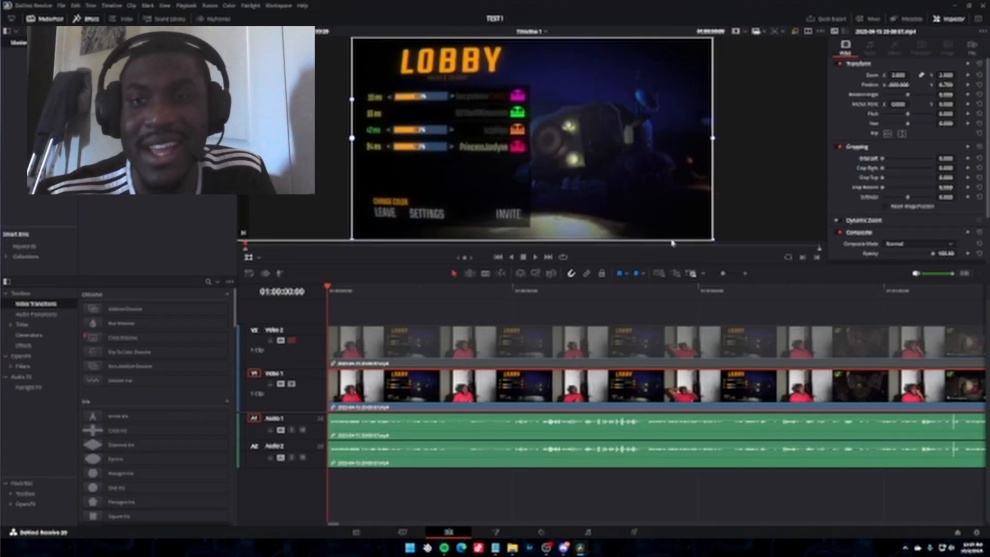
Enable Video 2 and shrink its webcam clip to about 0.51 zoom, placing it in the frame's lower-right corner over the gameplay.
left_click(292, 341)
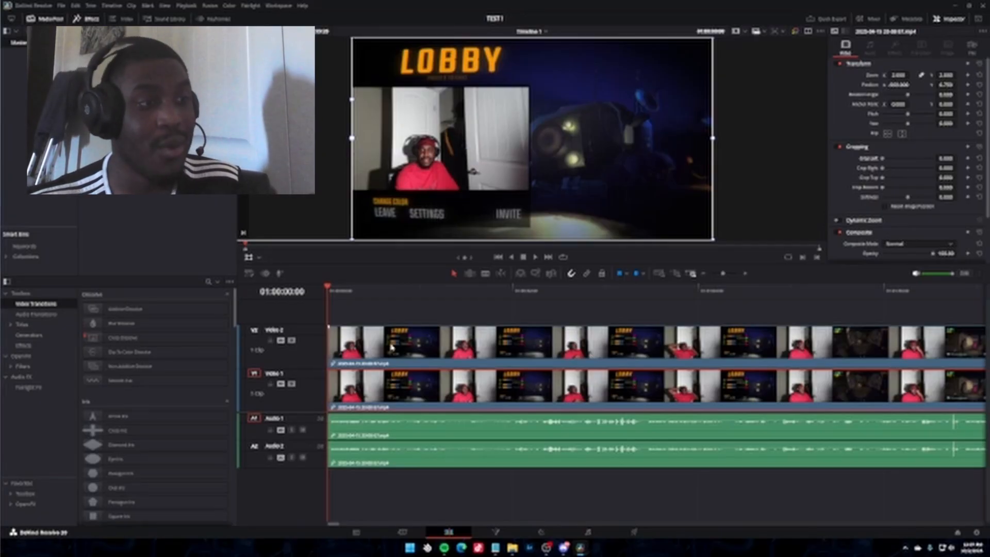
left_click(389, 344)
left_click_drag(440, 138, 499, 124)
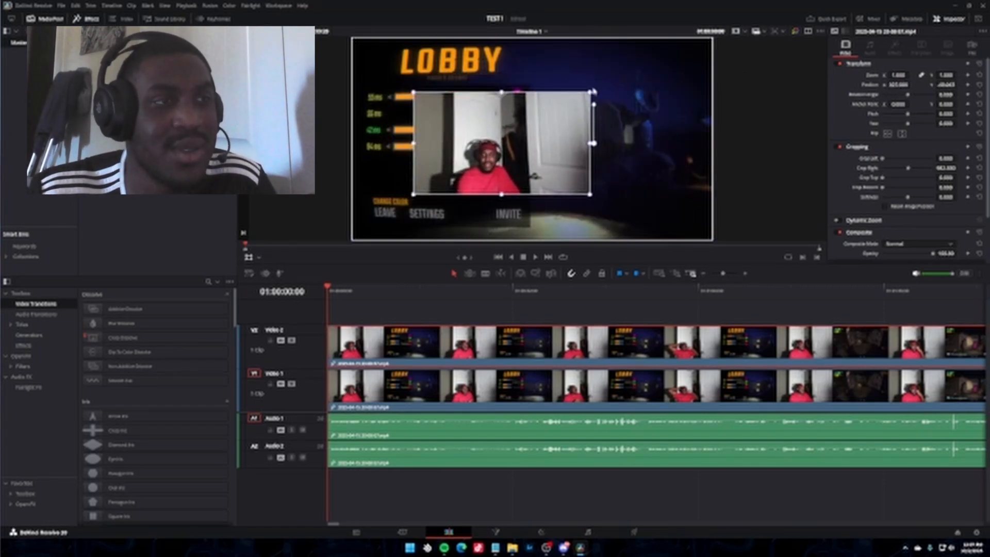
left_click_drag(590, 93, 684, 203)
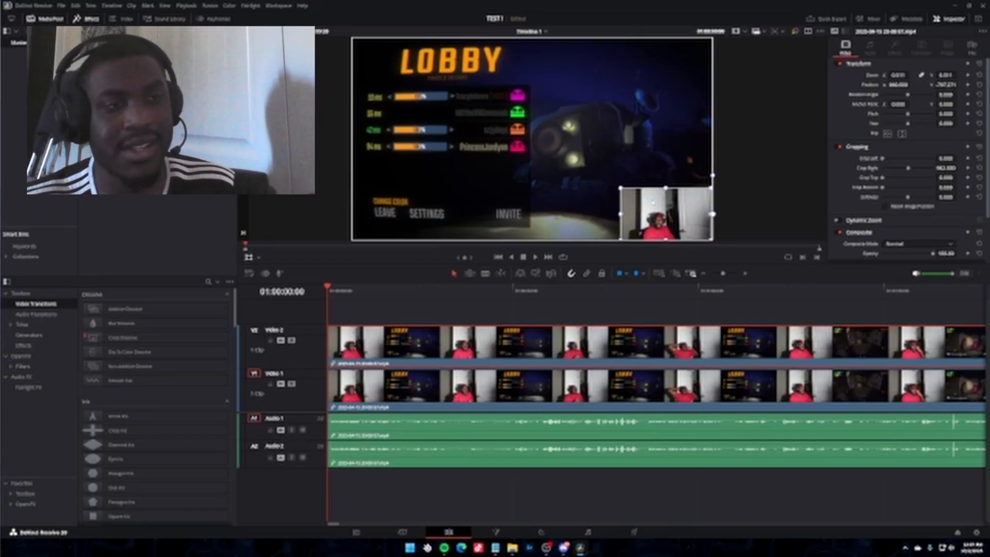
left_click_drag(653, 206, 653, 200)
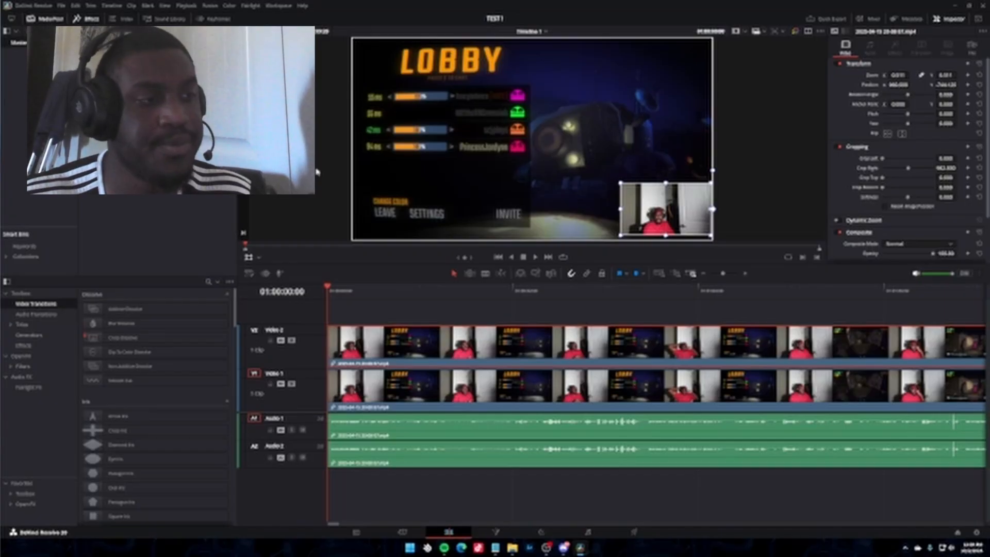
Try a blade cut on the Video 2 clip near the start of the timeline, and undo it.
left_click(372, 290)
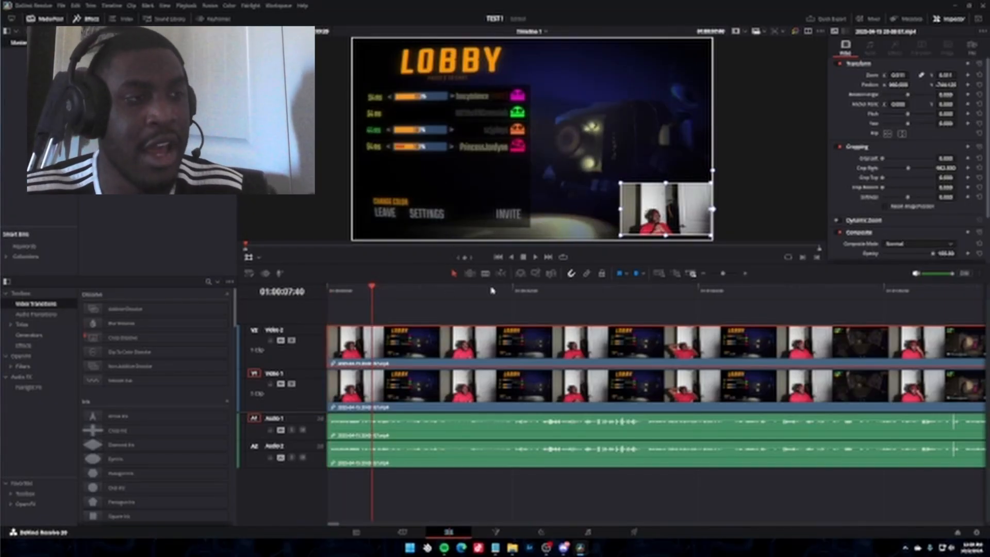
left_click(486, 273)
left_click(405, 343)
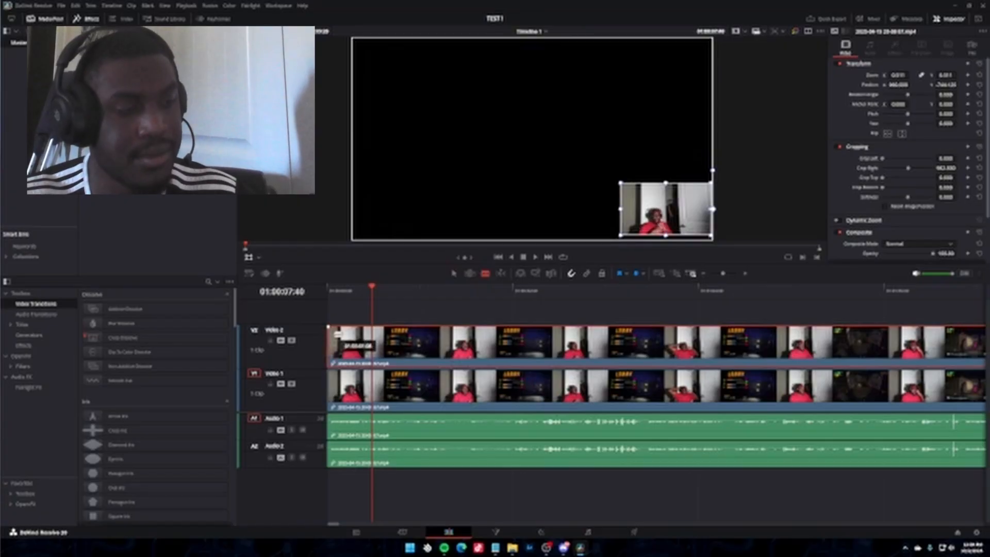
key("ctrl+z")
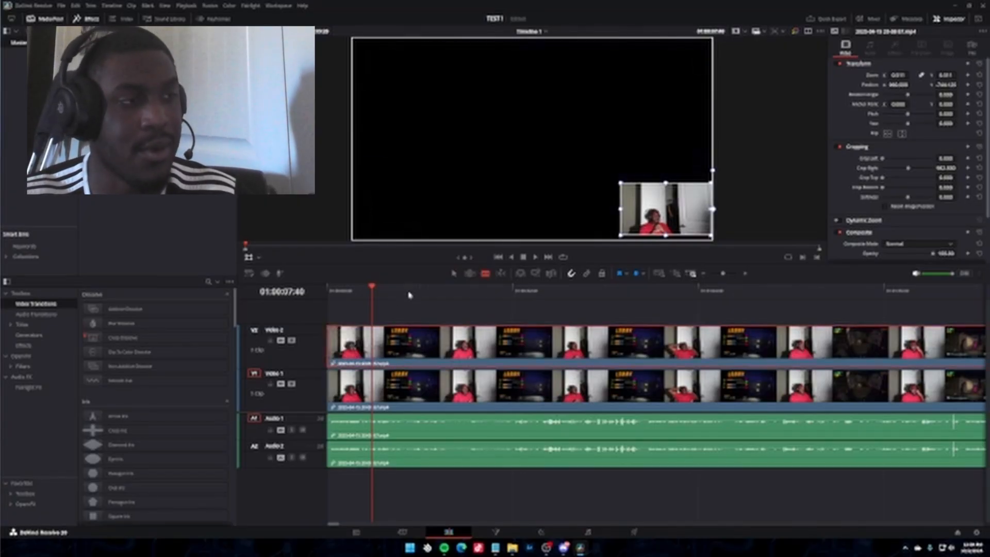
Cut only the Video 2 clip with the blade tool further along the timeline, before 01:17:58.
left_click(408, 293)
key("ctrl+b")
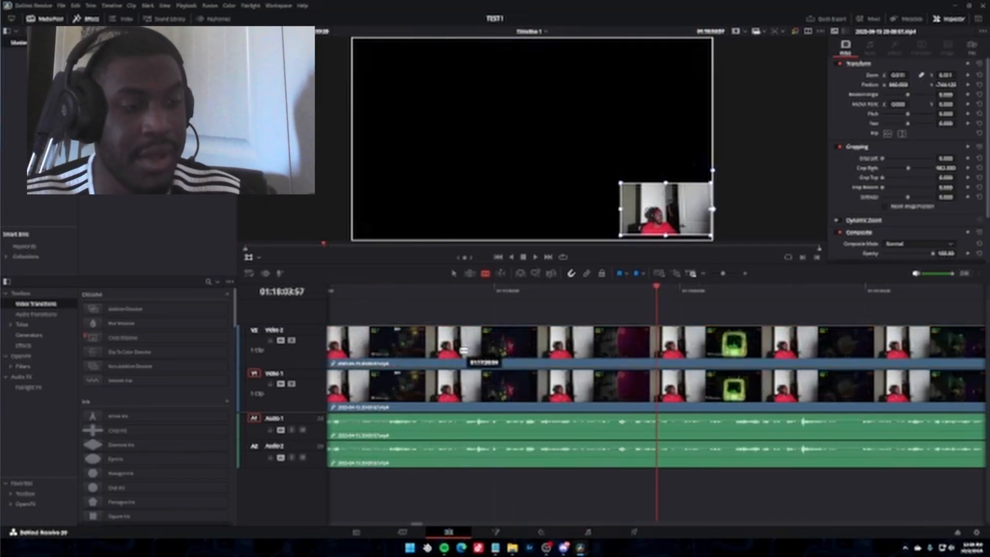
left_click(464, 351)
Try splitting the clips on all tracks at 01:17:58:24, and undo the split.
left_click(623, 293)
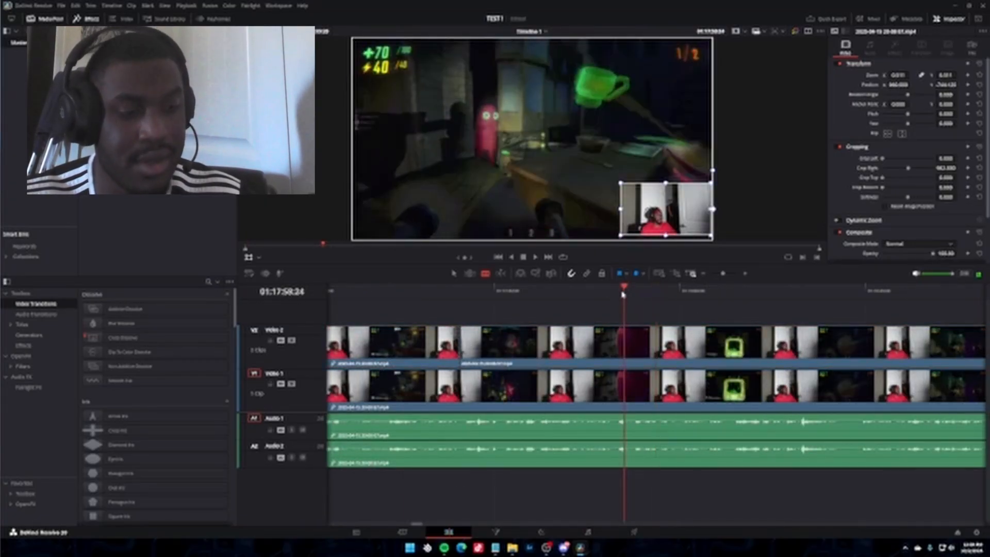
key("ctrl+b")
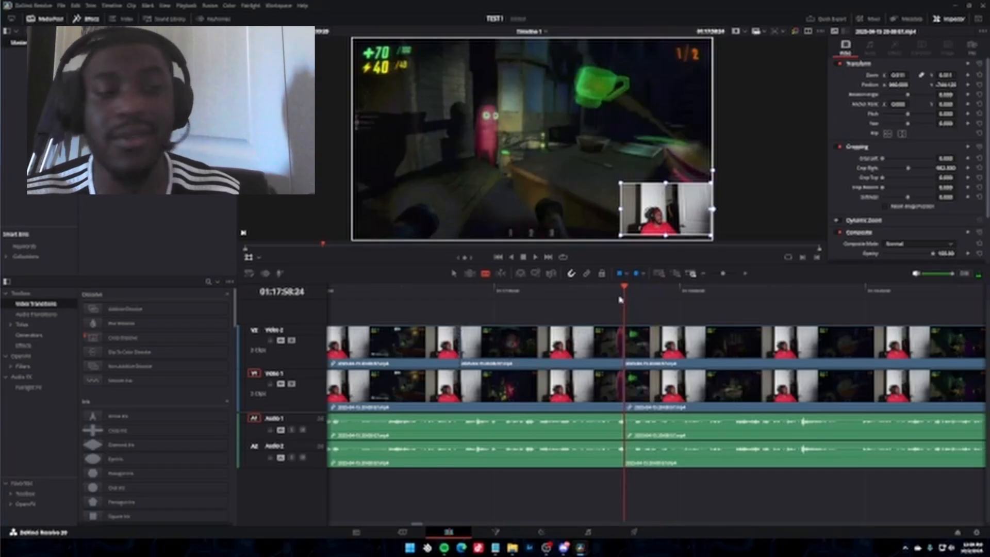
left_click(615, 291)
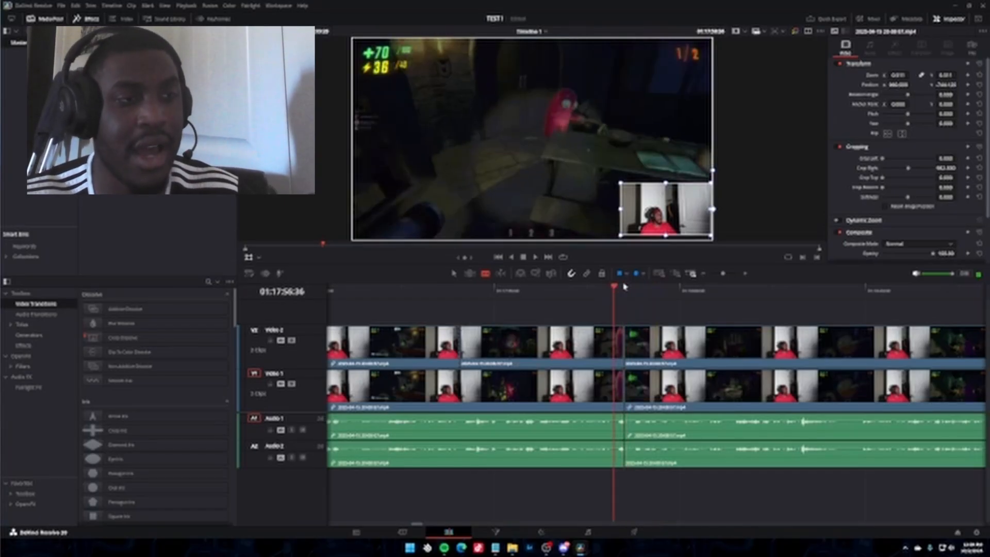
key("ctrl+b")
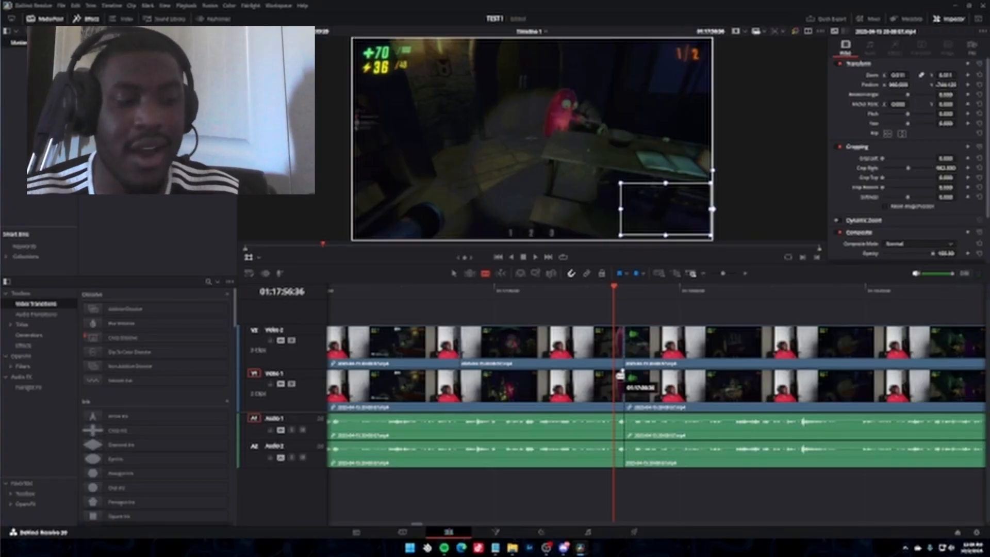
key("ctrl+z")
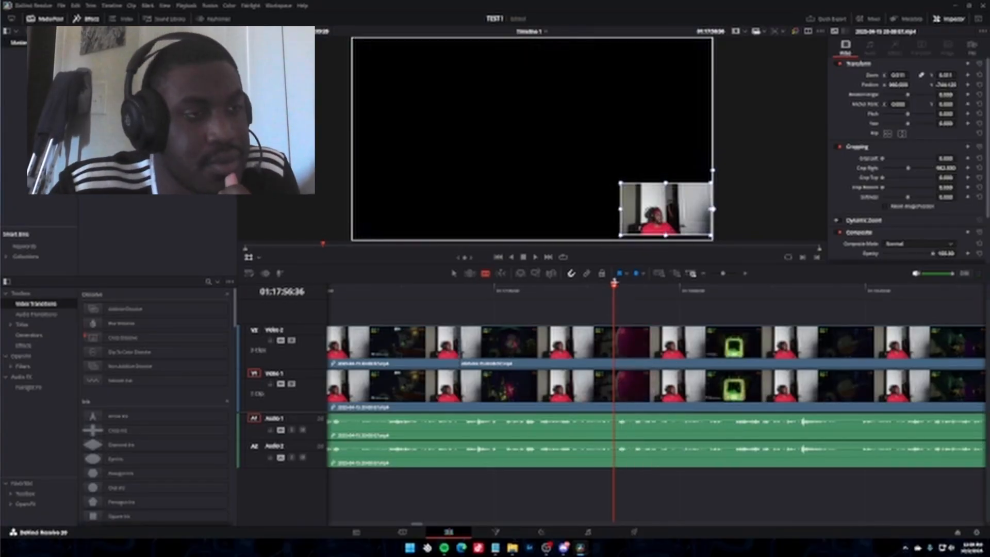
Return to the timeline start and play the combined webcam and gameplay picture from 01:00:05:40 to 01:00:08:16.
key("Home")
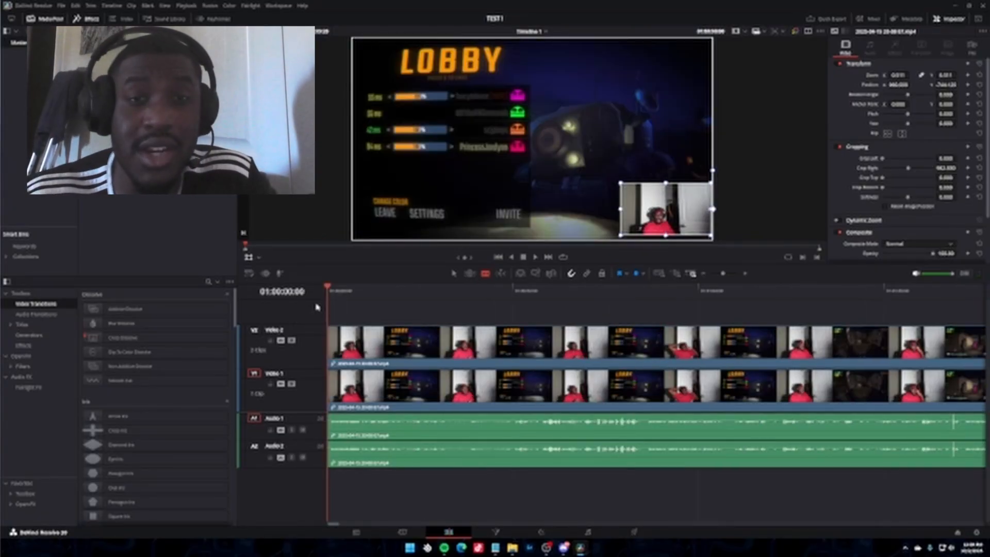
left_click_drag(328, 323, 361, 318)
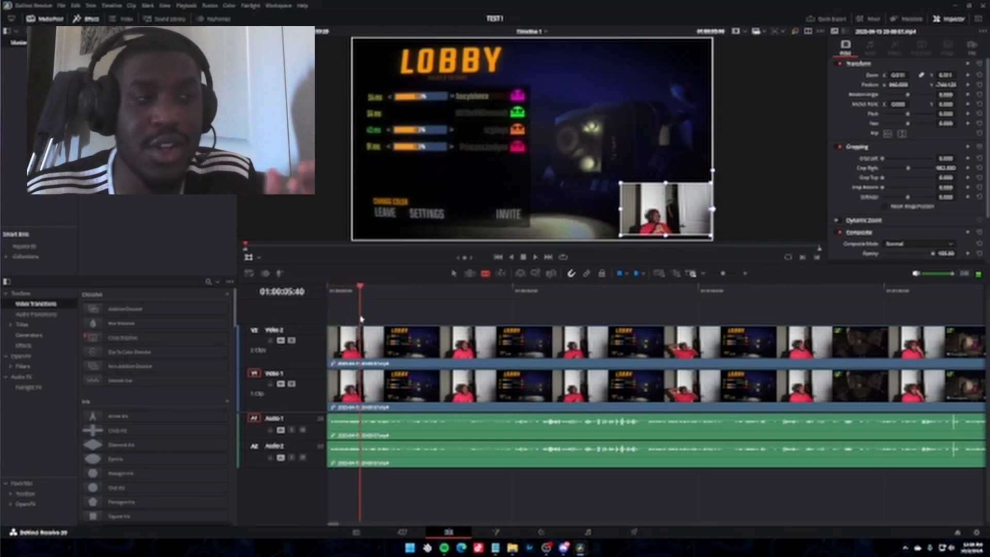
key("space")
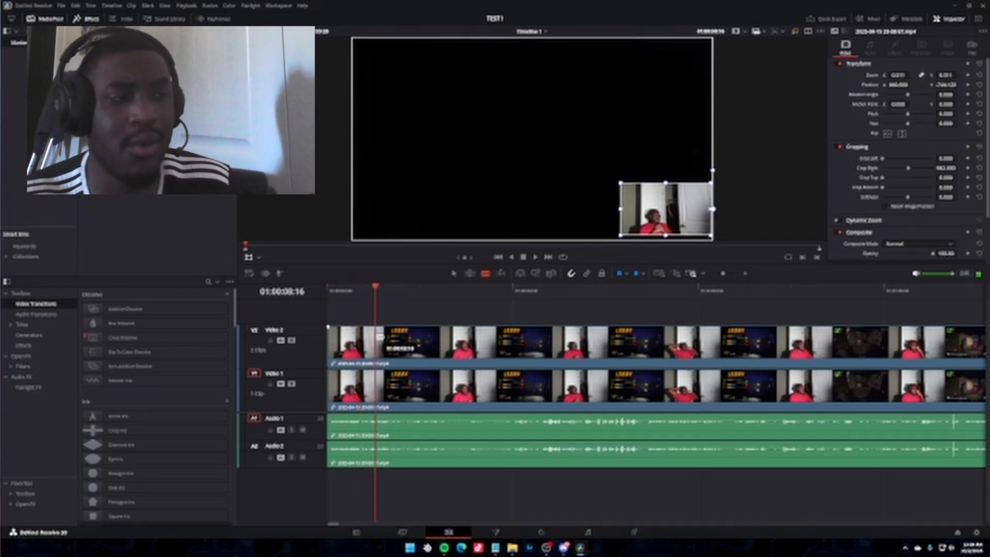
key("space")
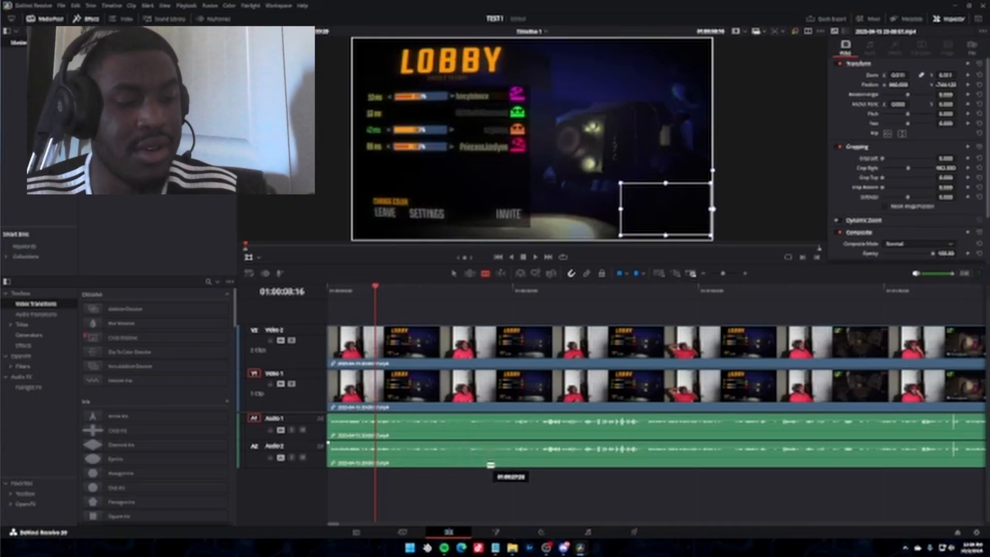
Switch back to the selection tool and delete only the duplicate audio clip on Audio 2, keeping the clips on the other tracks.
left_click(455, 274)
left_click(454, 448)
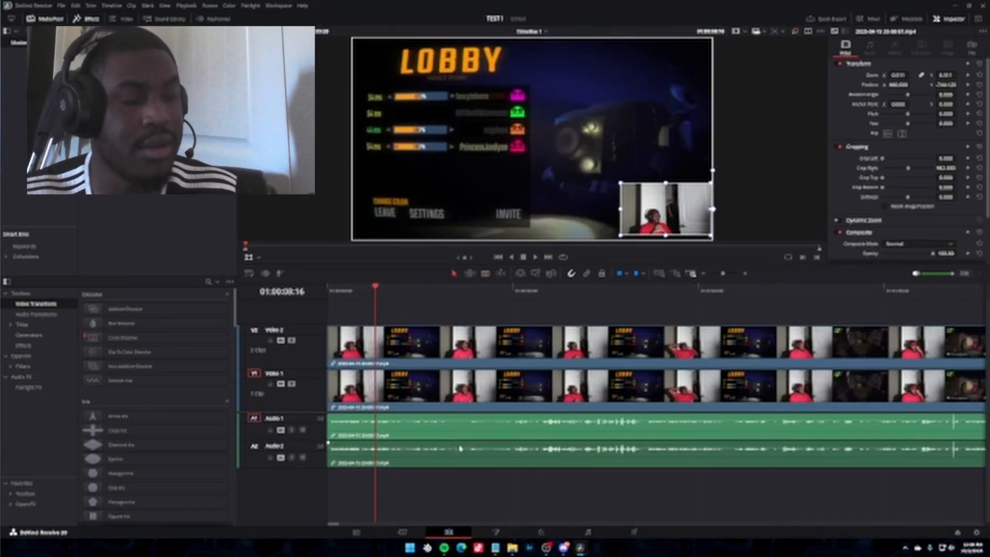
key("Delete")
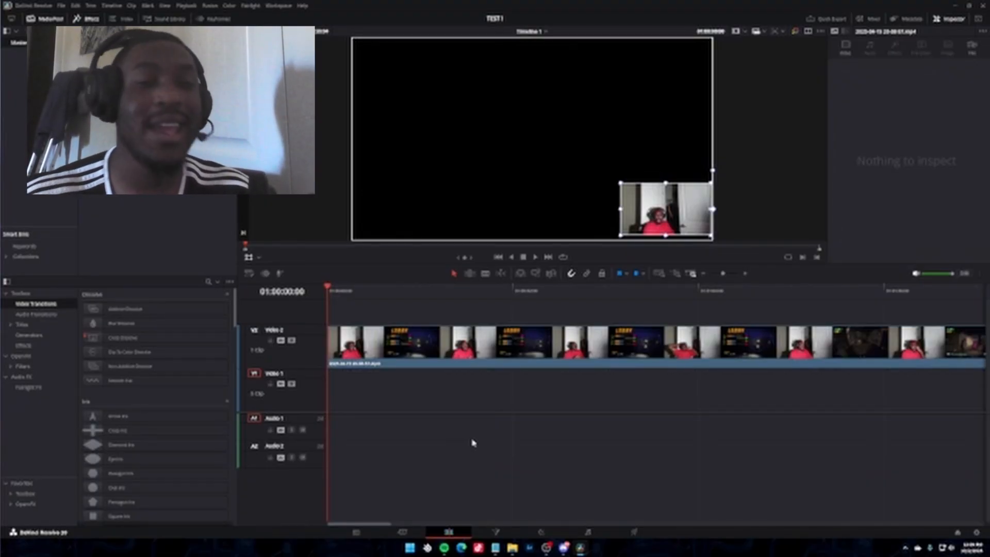
key("ctrl+z")
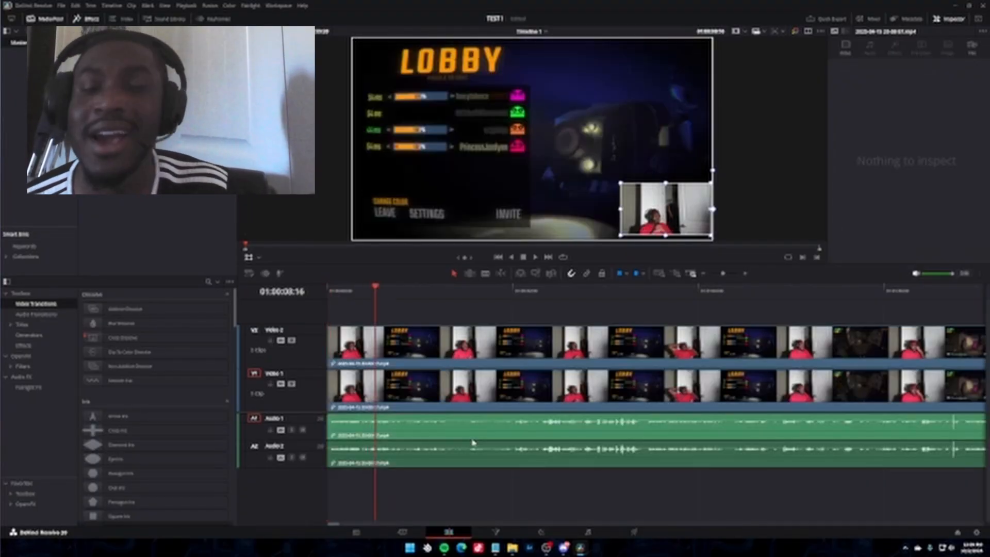
left_click(443, 461)
key("Delete")
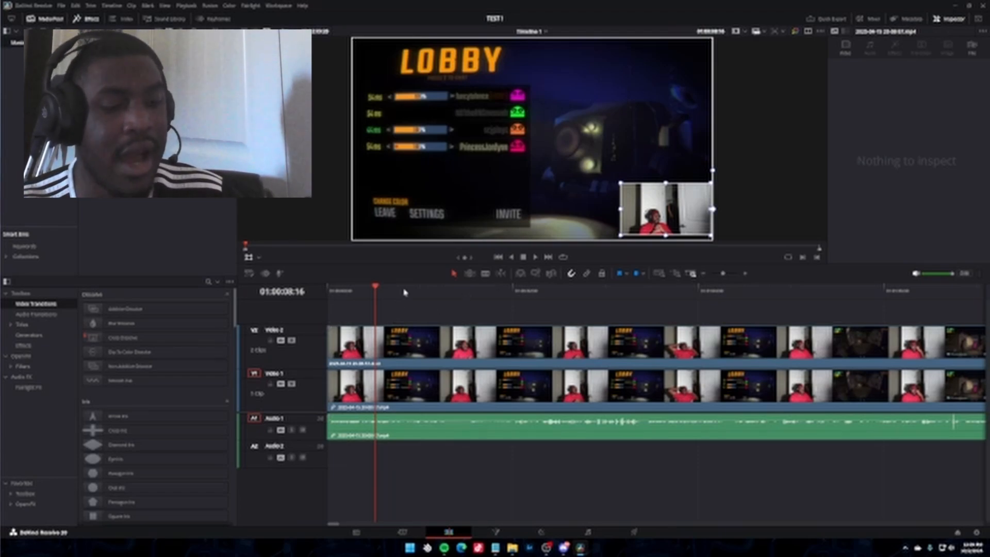
Split the clips on all tracks at 01:00:08:16 and again at 01:00:24:36.
key("ctrl+b")
left_click(470, 289)
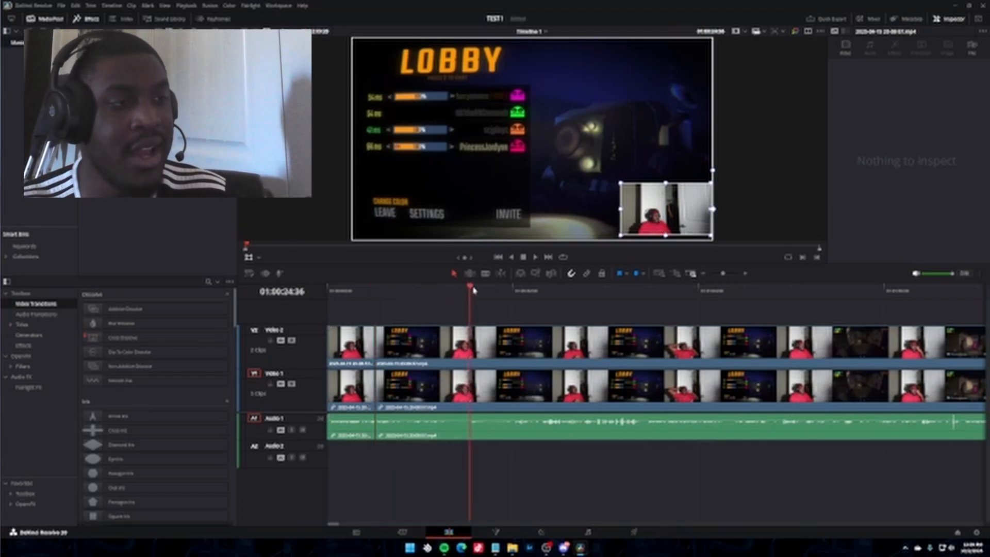
key("ctrl+b")
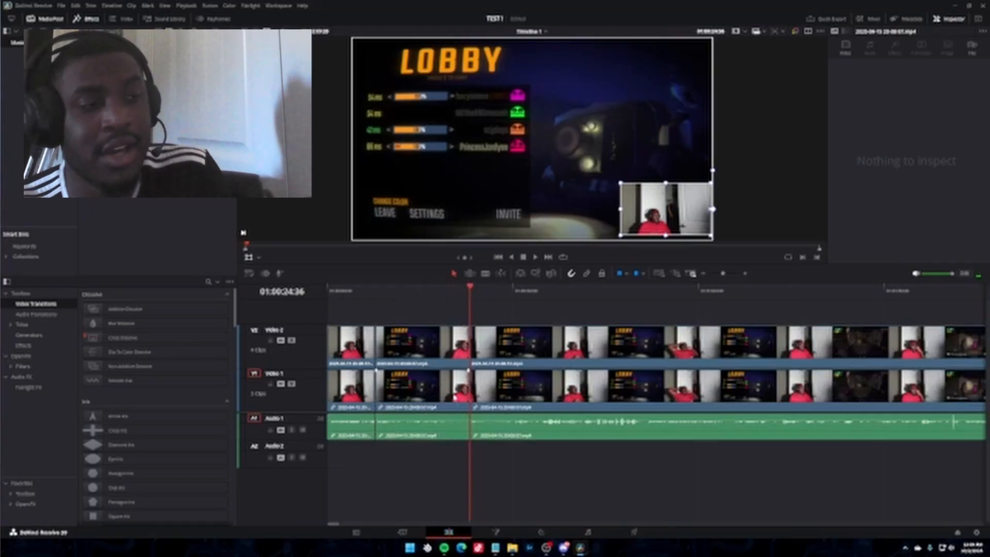
Try removing the middle Video 1 segment, first leaving a gap and then with a ripple delete, undoing each deletion.
left_click(454, 398)
left_click_drag(457, 400, 486, 390)
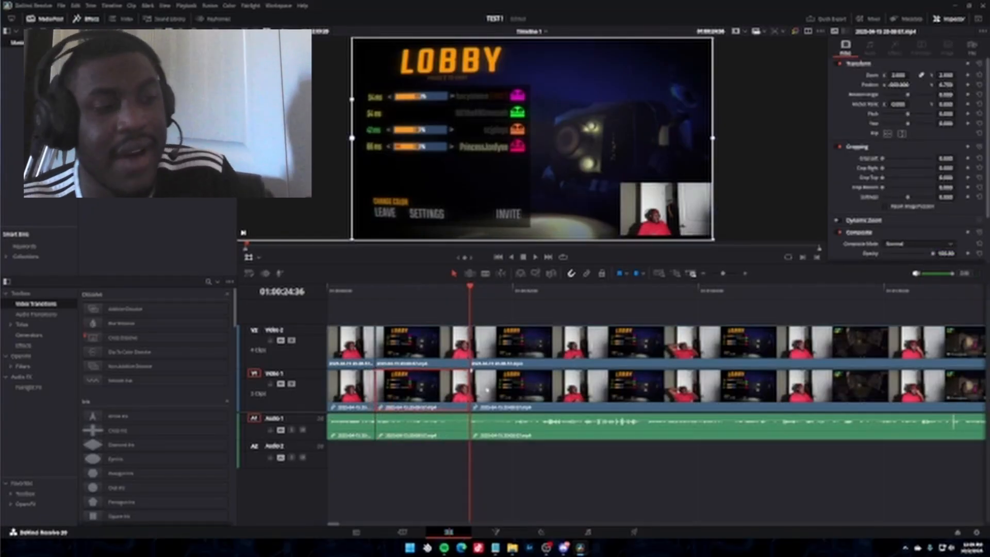
key("BackSpace")
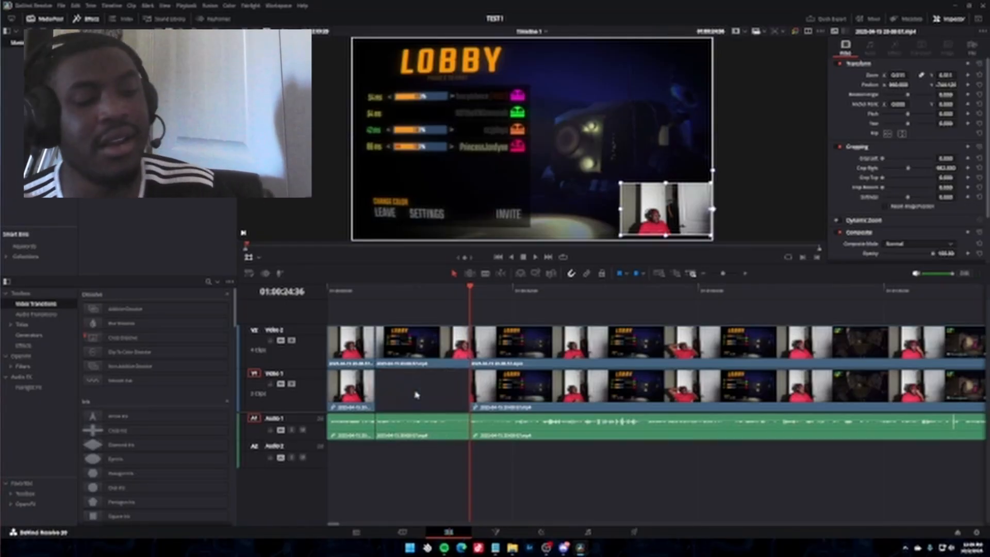
key("ctrl+z")
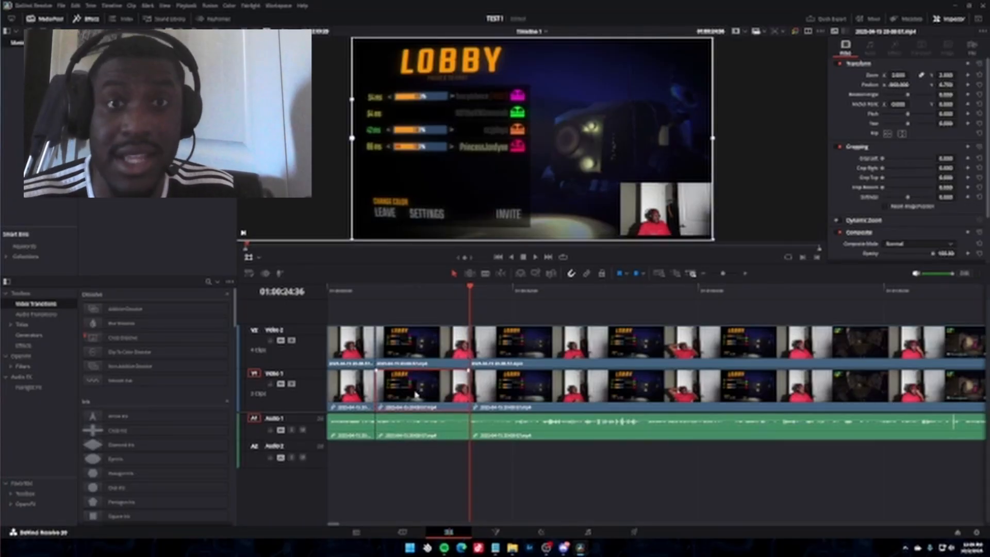
key("Delete")
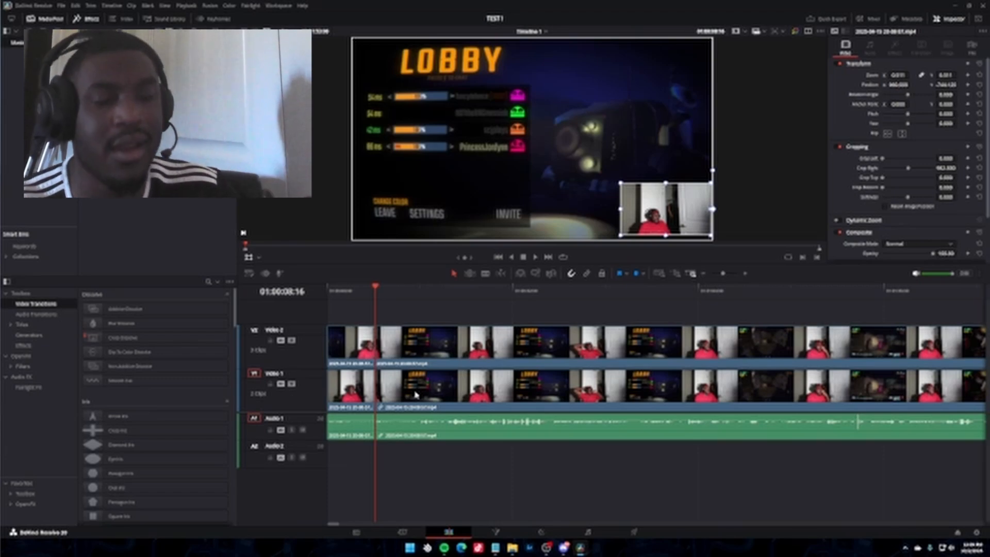
key("ctrl+z")
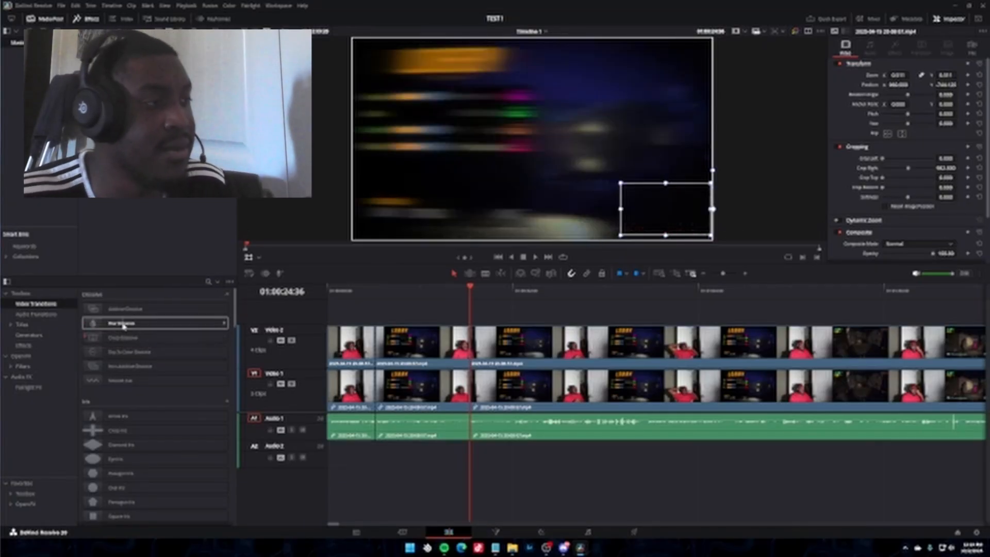
Add a Blur Dissolve transition to the Video 2 cut at 01:00:08:16 and play across it.
left_click_drag(124, 326, 374, 353)
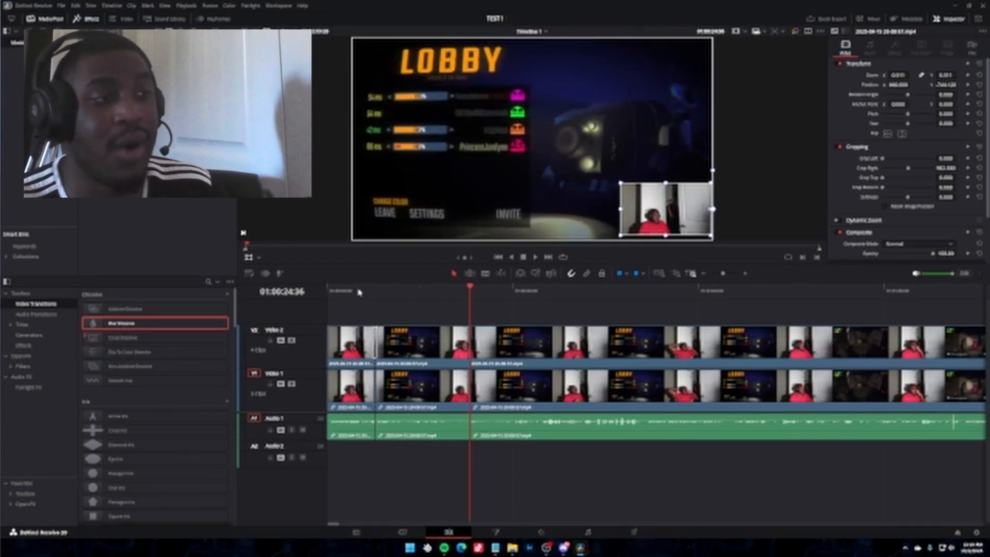
left_click(359, 292)
key("space")
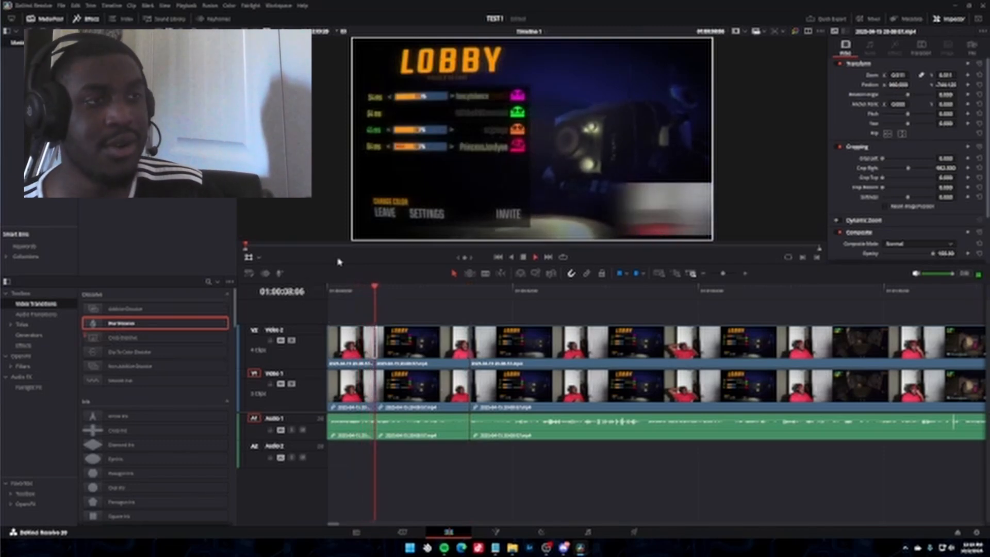
key("space")
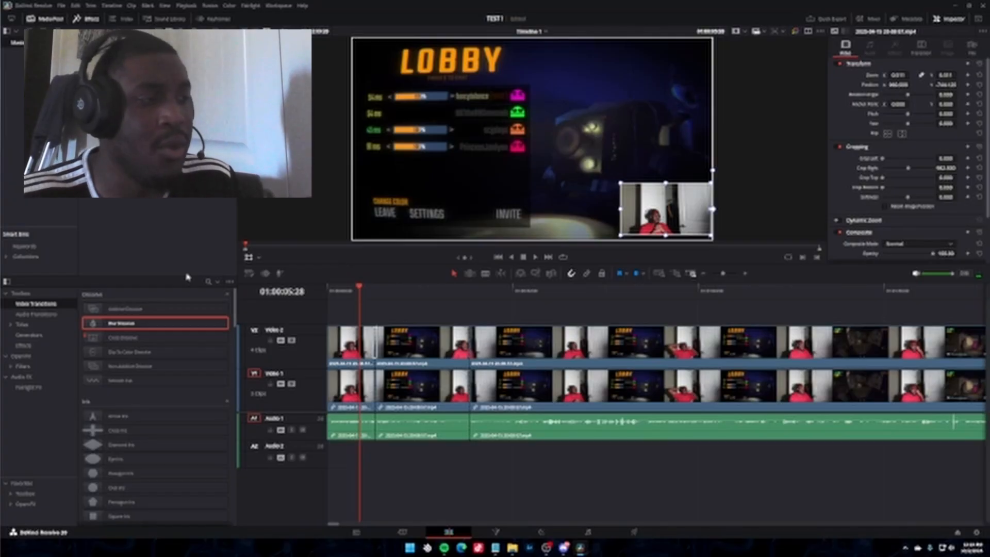
Add a Blur Dissolve to the matching Video 1 cut and play both transitions from 01:00:07:35.
left_click_drag(143, 323, 377, 392)
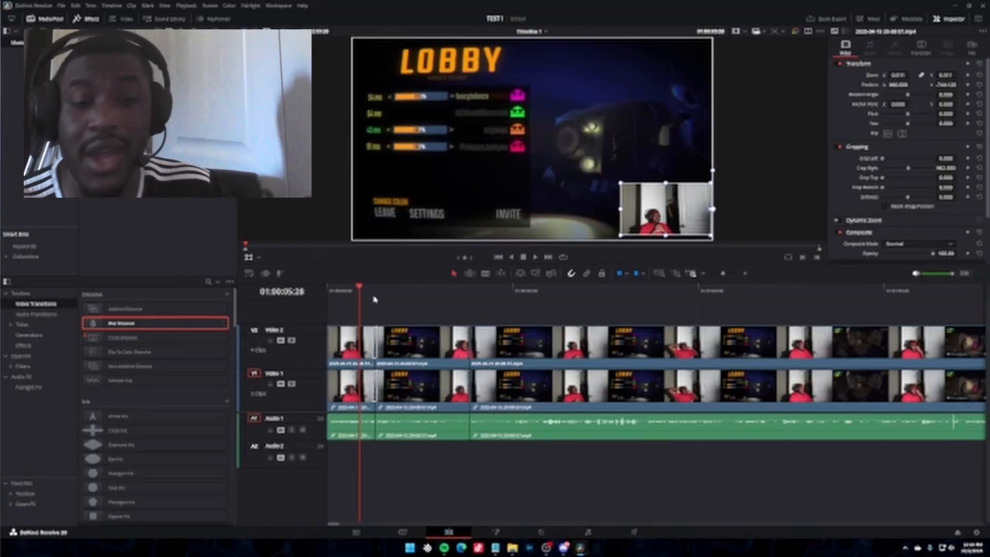
scroll(374, 299, "up", 3)
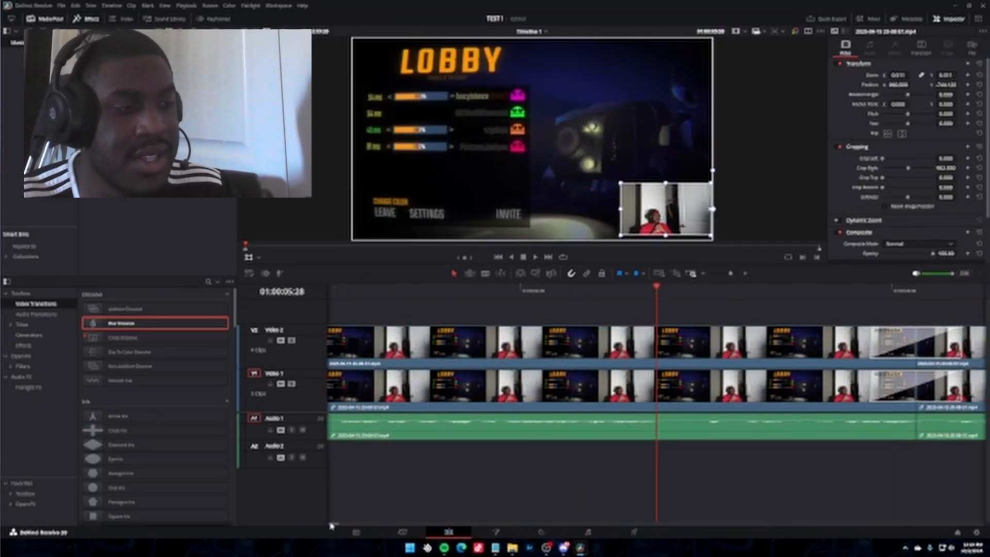
left_click_drag(332, 526, 331, 525)
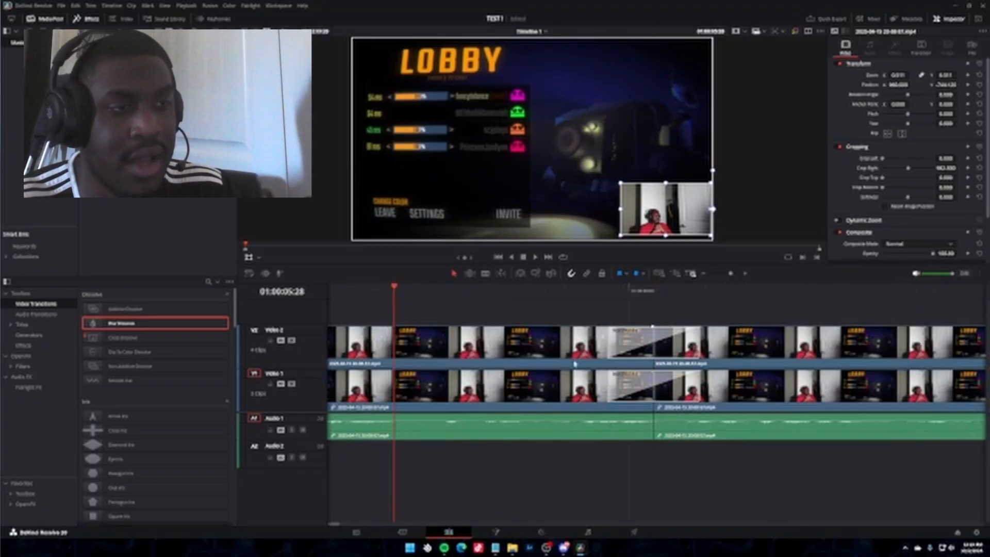
left_click(599, 295)
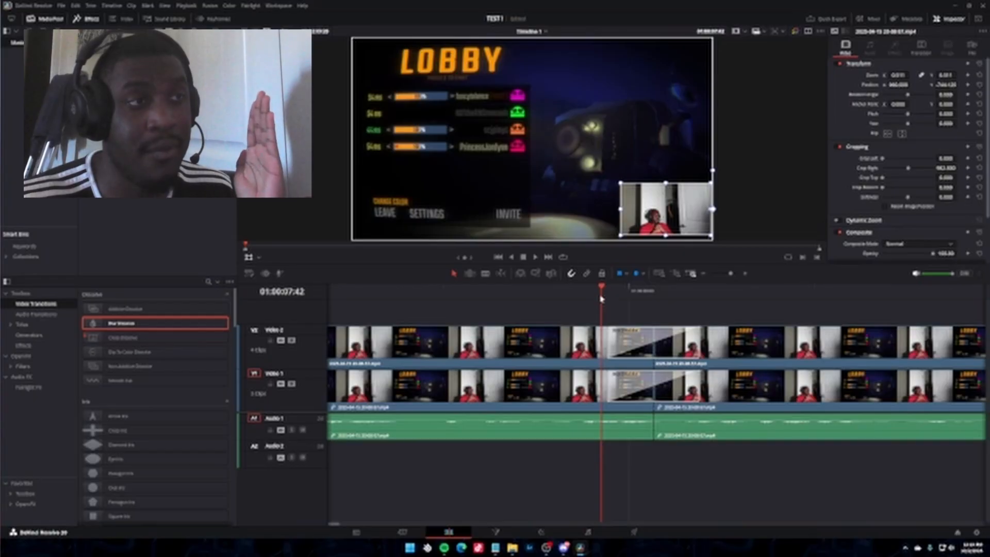
left_click(534, 257)
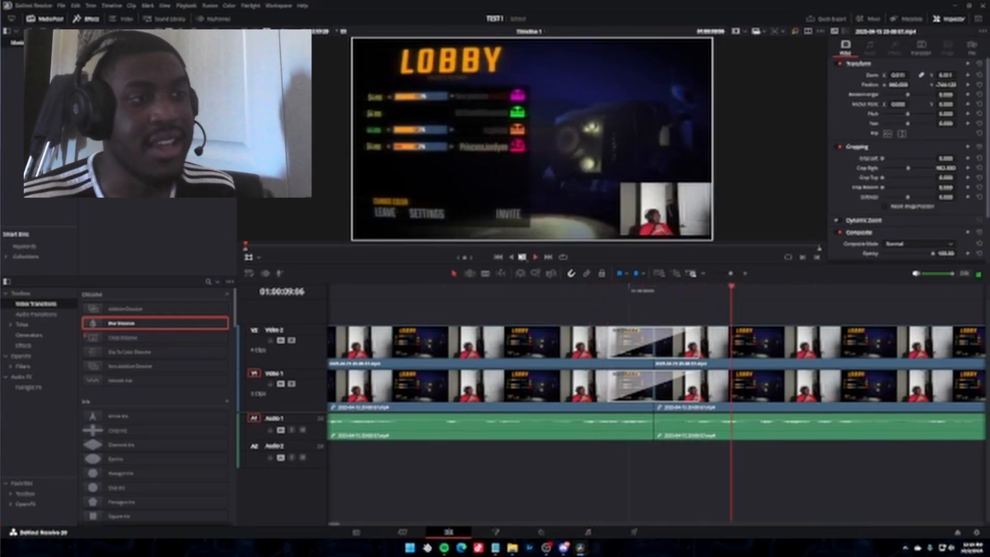
left_click(534, 259)
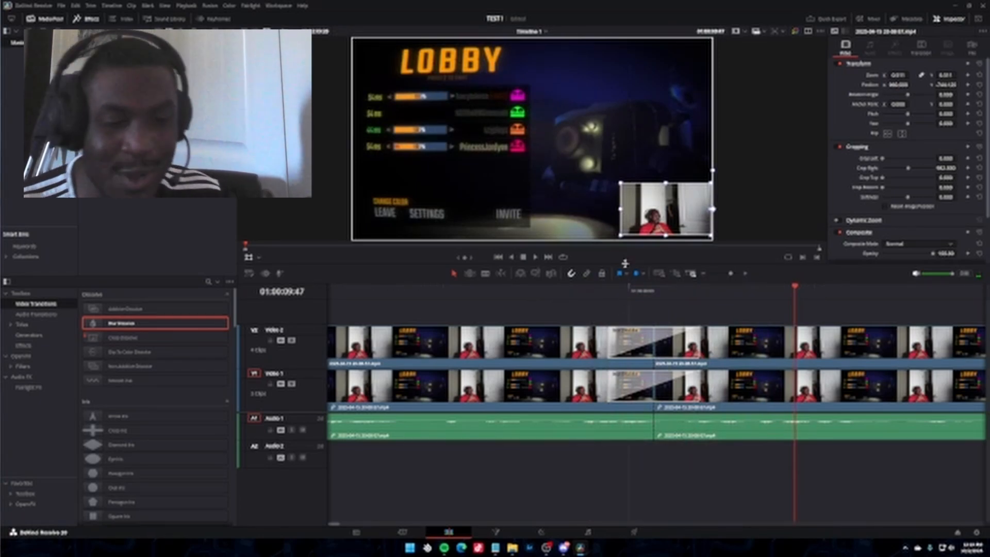
Try placing the WTF - Shocked.mp4 clip on Video 2 over the 01:00:24:36 cut, and undo the placement.
key("ctrl+minus")
key("ctrl+minus")
key("ctrl+minus")
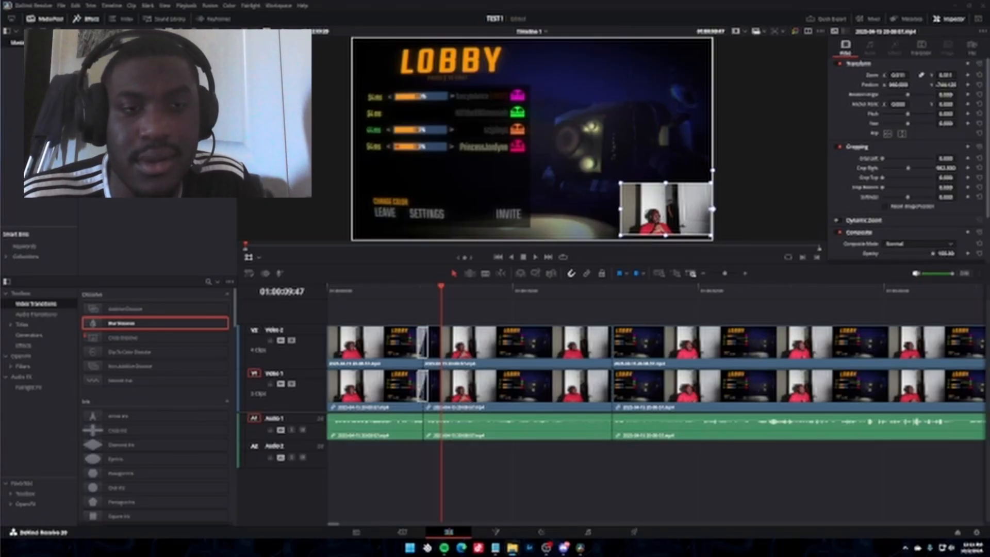
left_click_drag(989, 227, 165, 155)
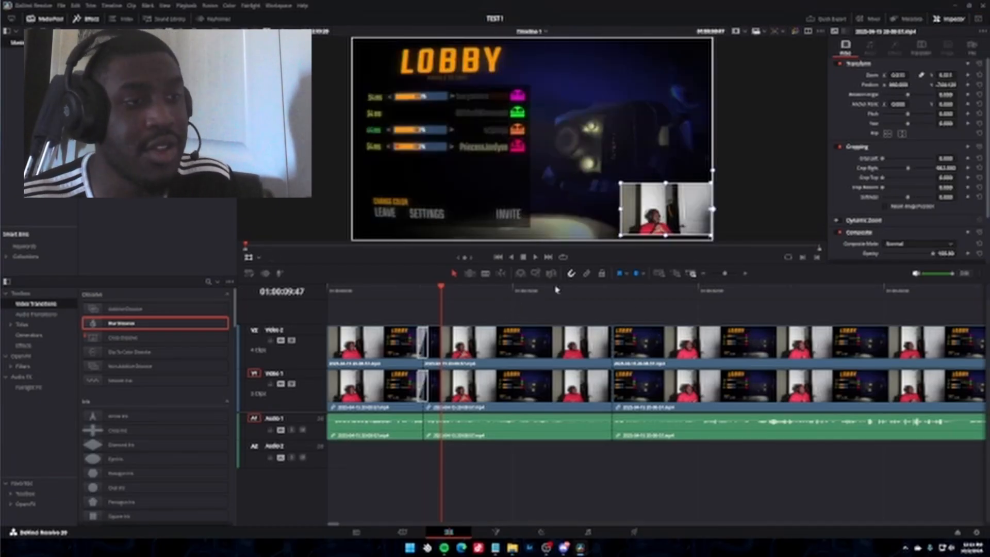
left_click(612, 290)
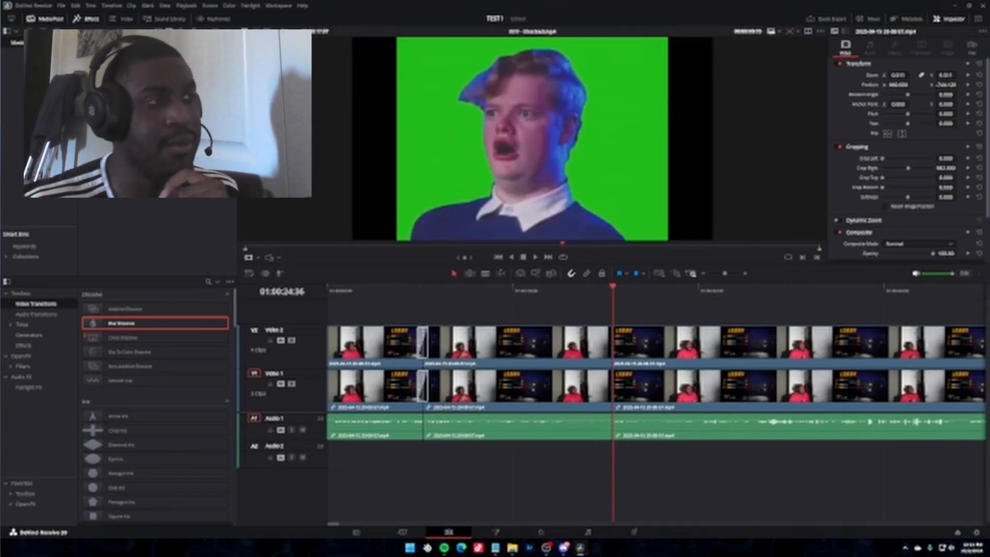
left_click_drag(134, 78, 531, 344)
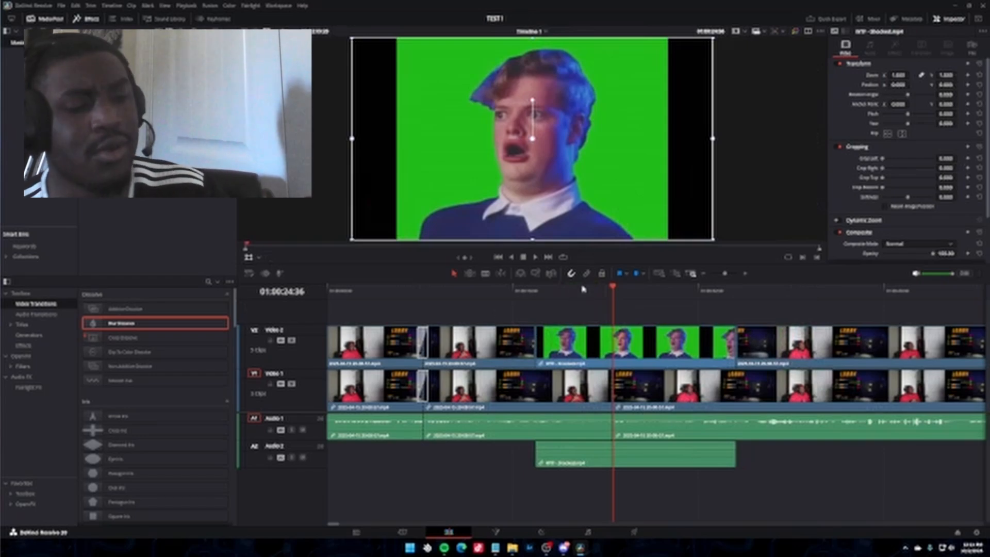
key("ctrl+z")
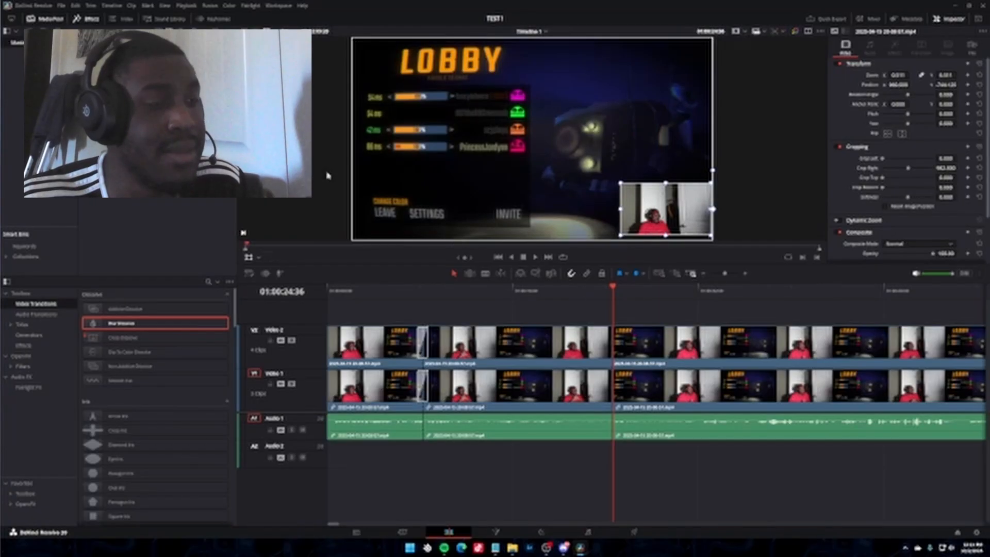
Insert WTF - Shocked.mp4 into Video 1 and Audio 1 at 01:00:24:36, play into it from the preceding footage, and undo the insertion.
left_click(520, 273)
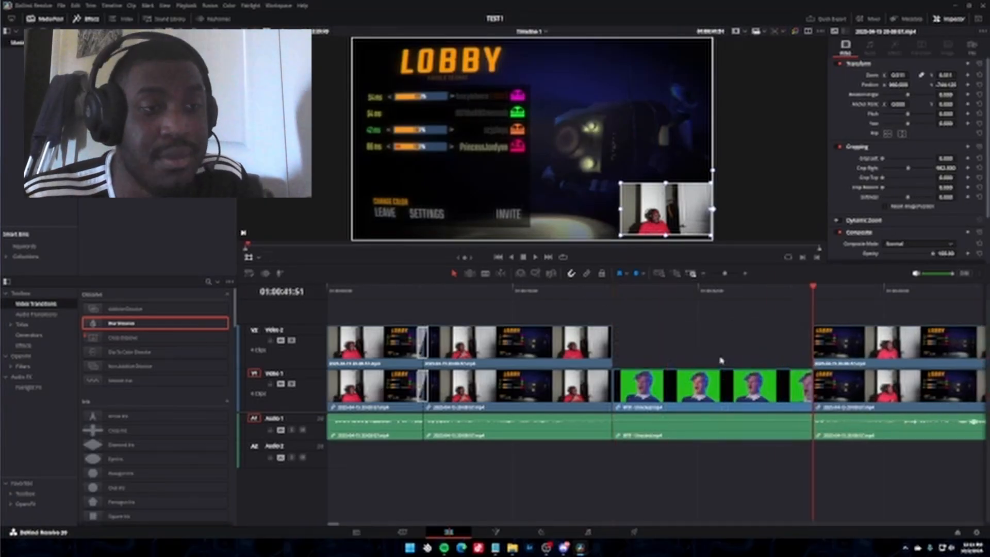
left_click(609, 292)
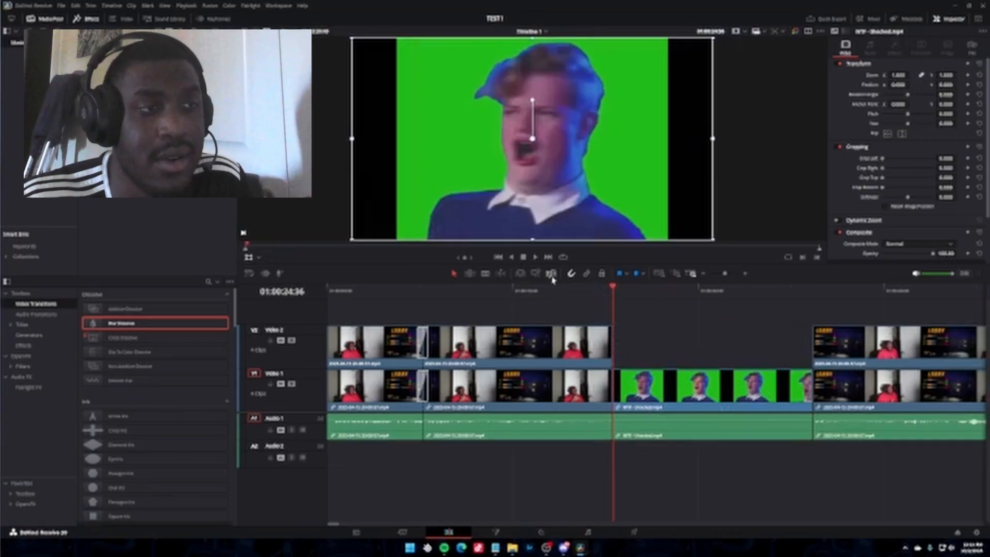
left_click(586, 293)
left_click(536, 258)
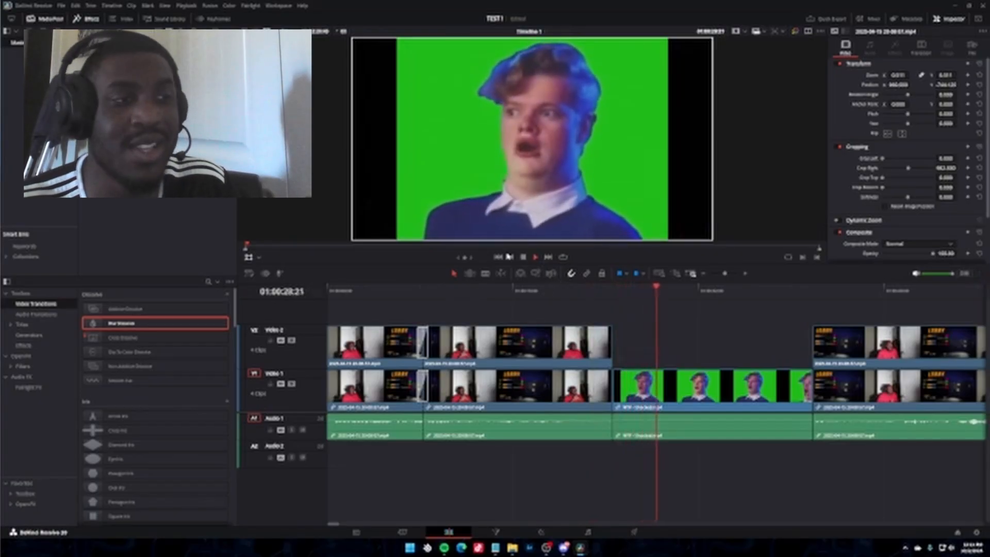
key("space")
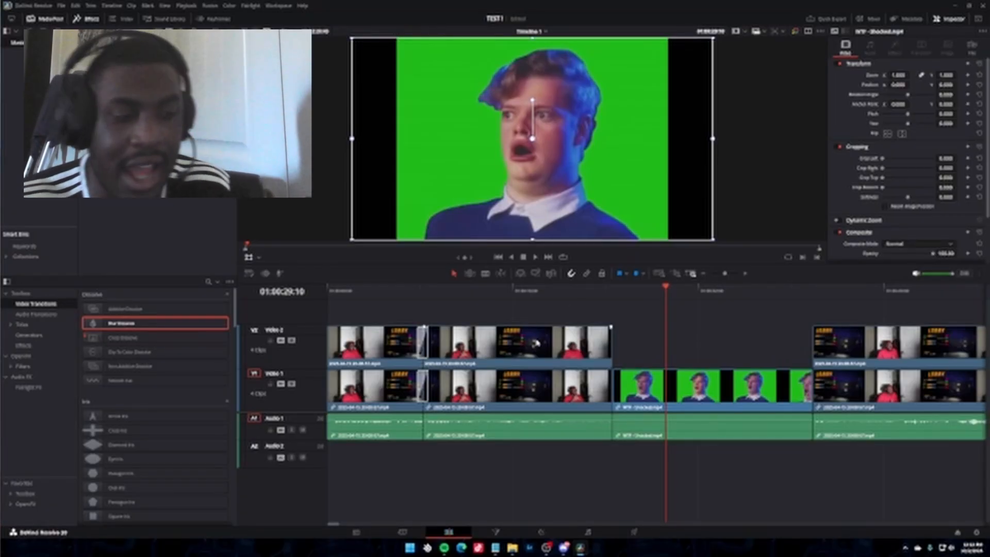
key("ctrl+z")
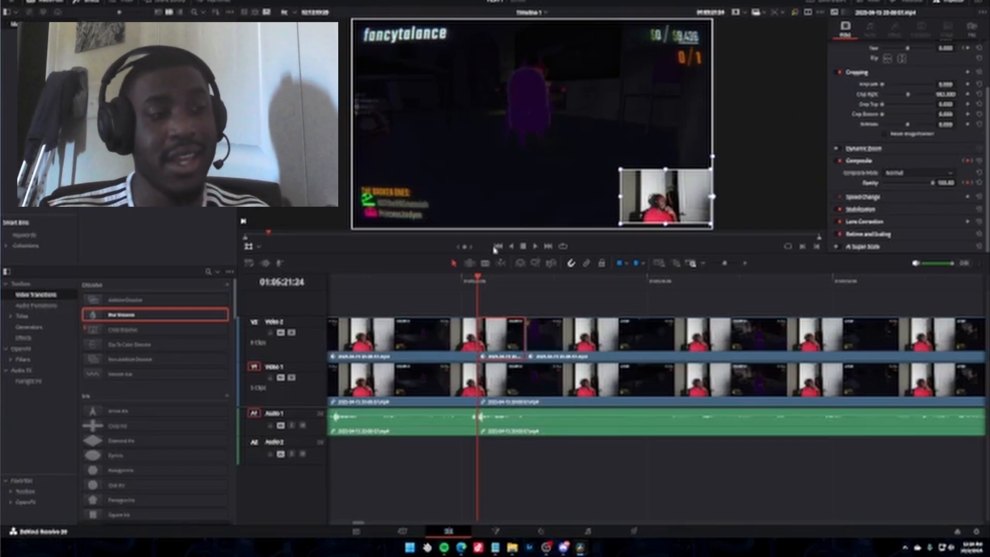
Split the clips on all tracks at 01:05:41:36 and set starting Transform keyframes on the Video 2 webcam clip.
left_click_drag(598, 282, 712, 282)
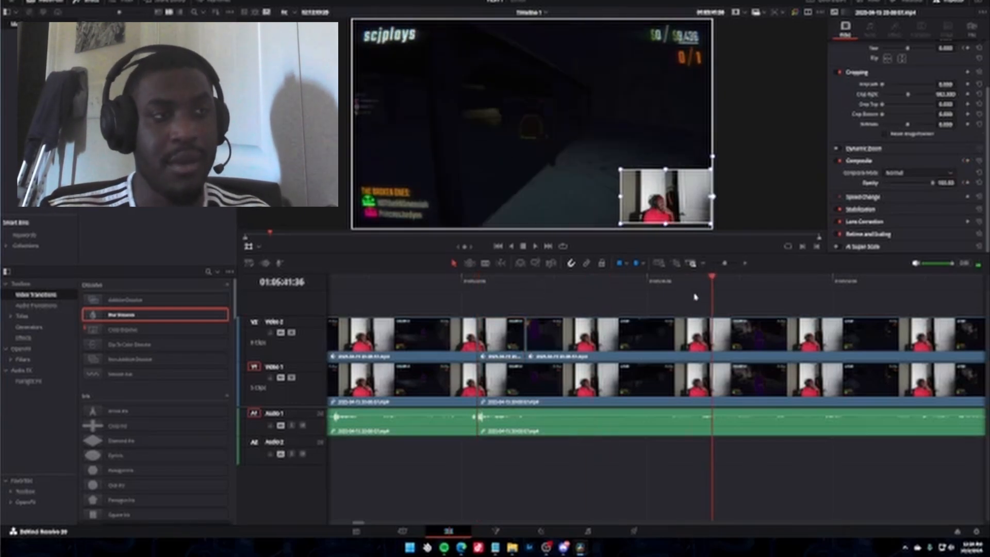
left_click_drag(363, 525, 365, 525)
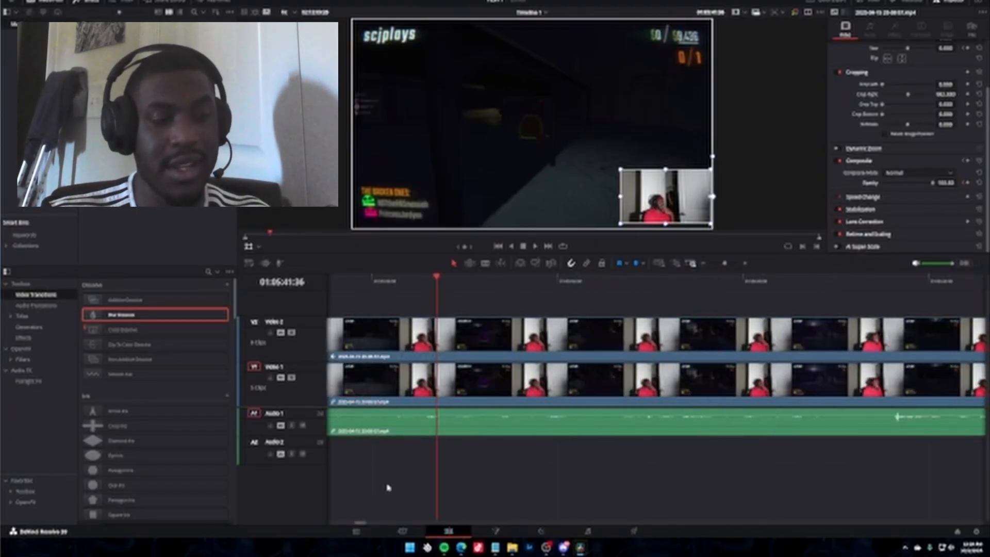
key("ctrl+b")
scroll(936, 92, "up", 2)
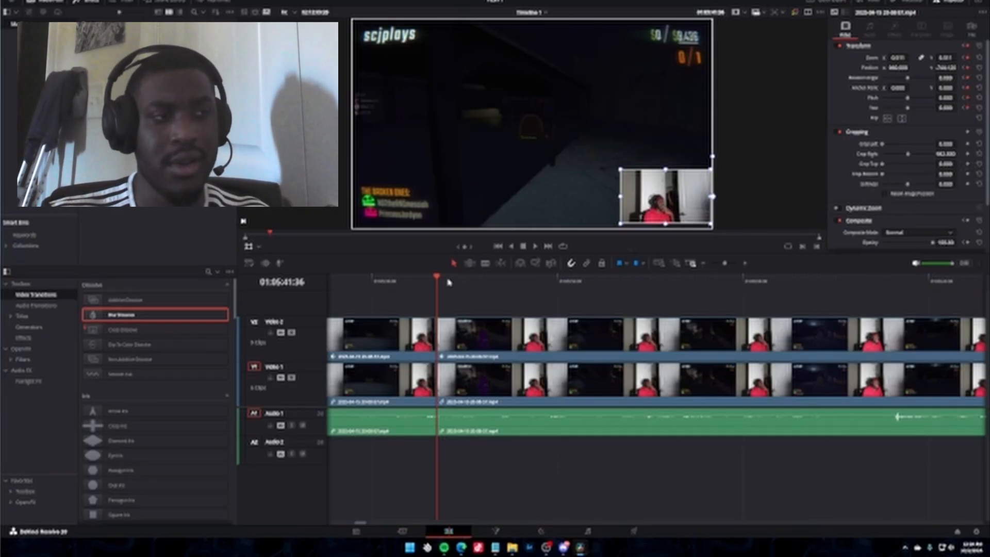
At 01:05:44:00, move the webcam picture to the frame's upper-left corner, split all tracks there, and play the movement from 01:05:41:36.
left_click(465, 278)
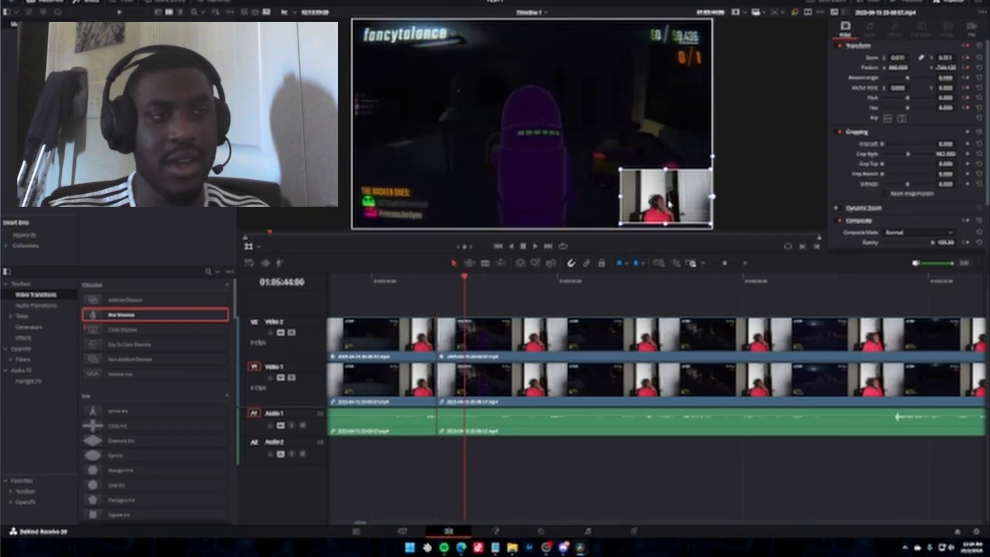
left_click_drag(669, 204, 415, 66)
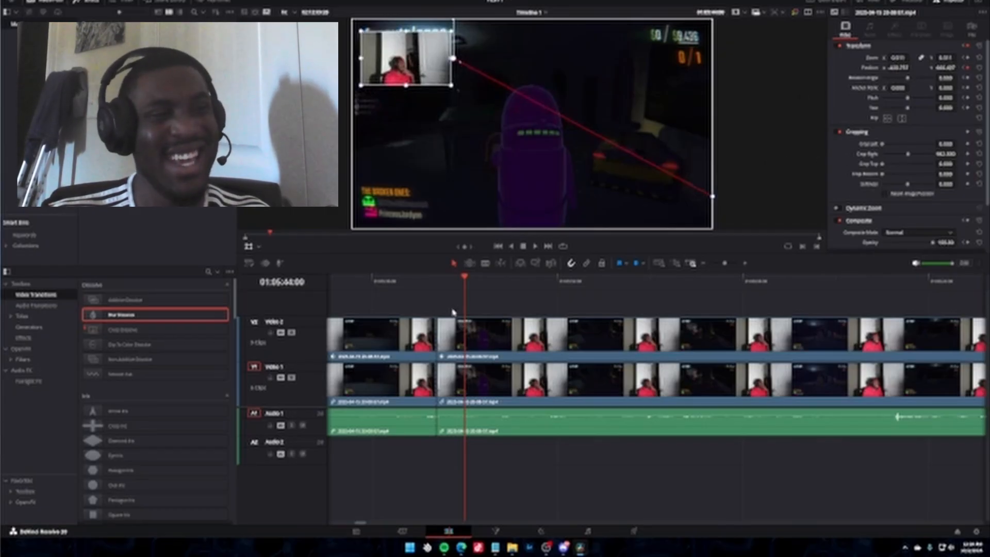
key("ctrl+b")
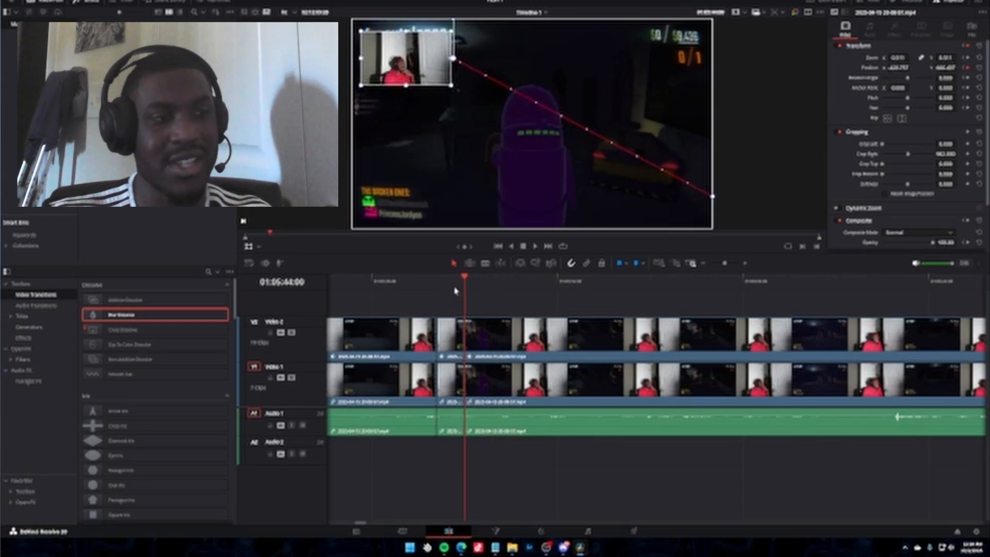
left_click(438, 283)
key("space")
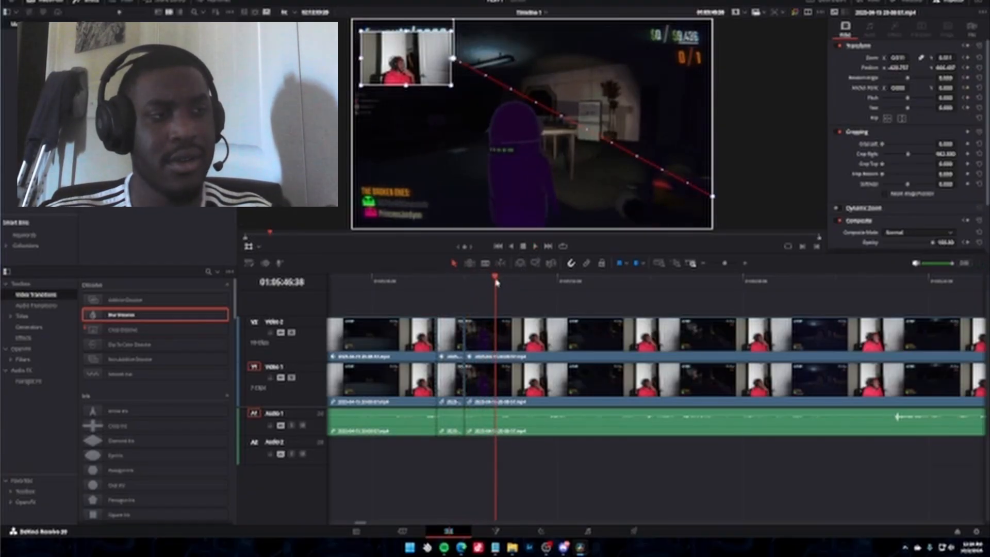
Split the clips on all tracks at 01:06:02:57 and add an Opacity keyframe at 100 to the webcam clip.
left_click_drag(496, 278, 670, 278)
key("space")
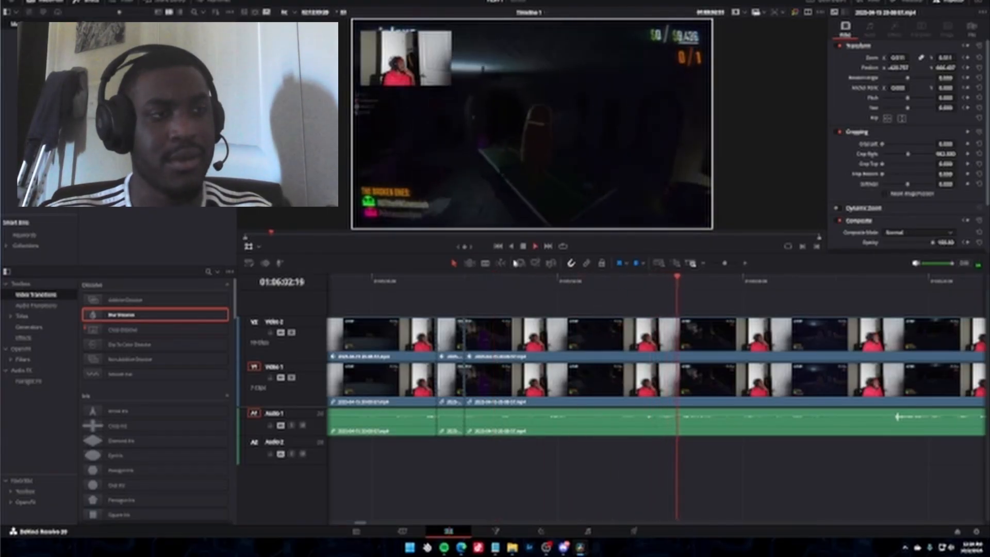
key("space")
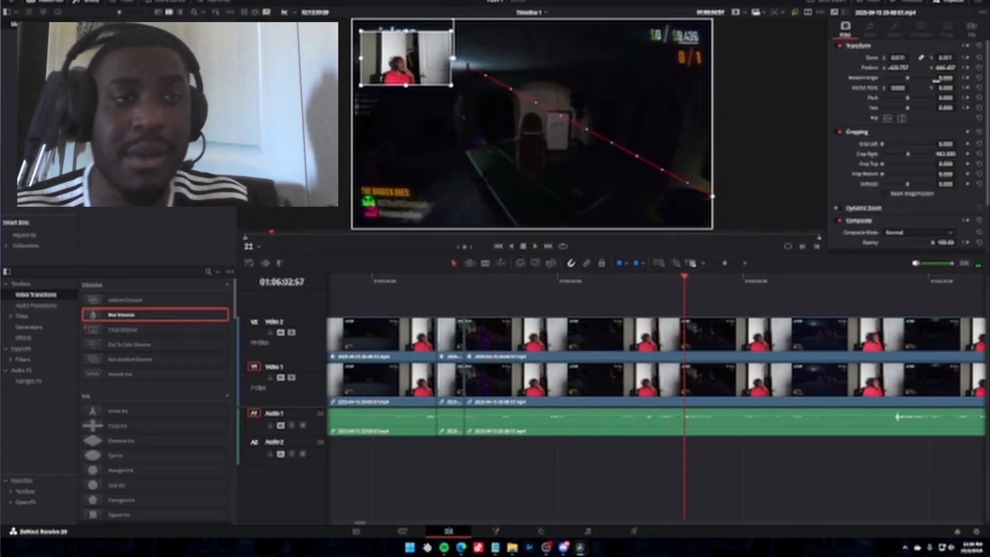
scroll(953, 124, "down", 2)
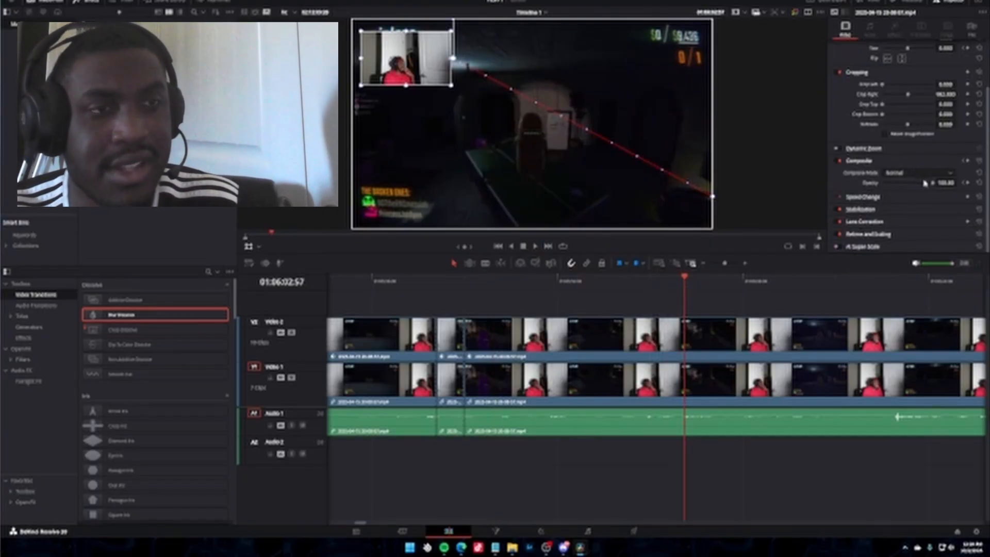
key("ctrl+b")
left_click(967, 184)
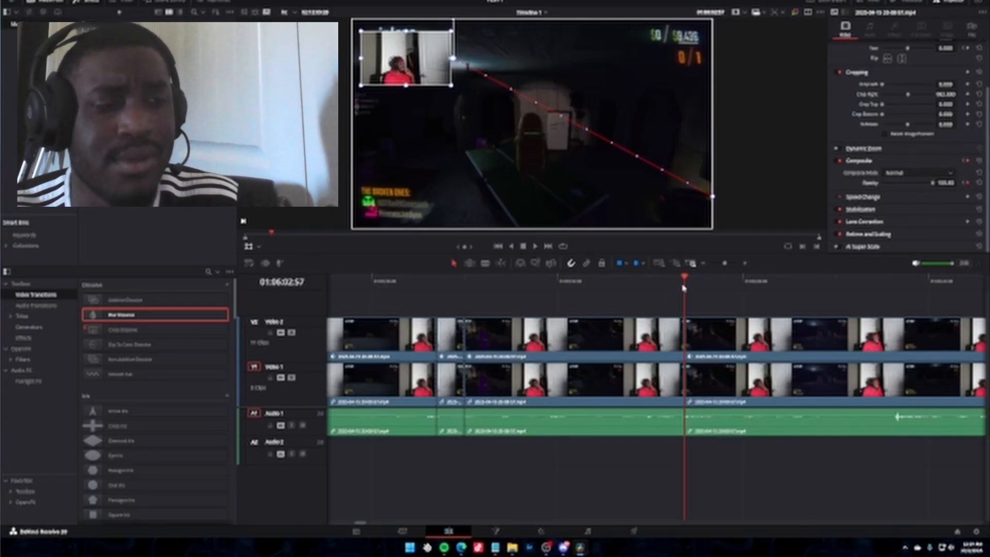
Play on from 01:06:02:57 to 01:06:05:21 and set the webcam clip's opacity to 0 there.
key("space")
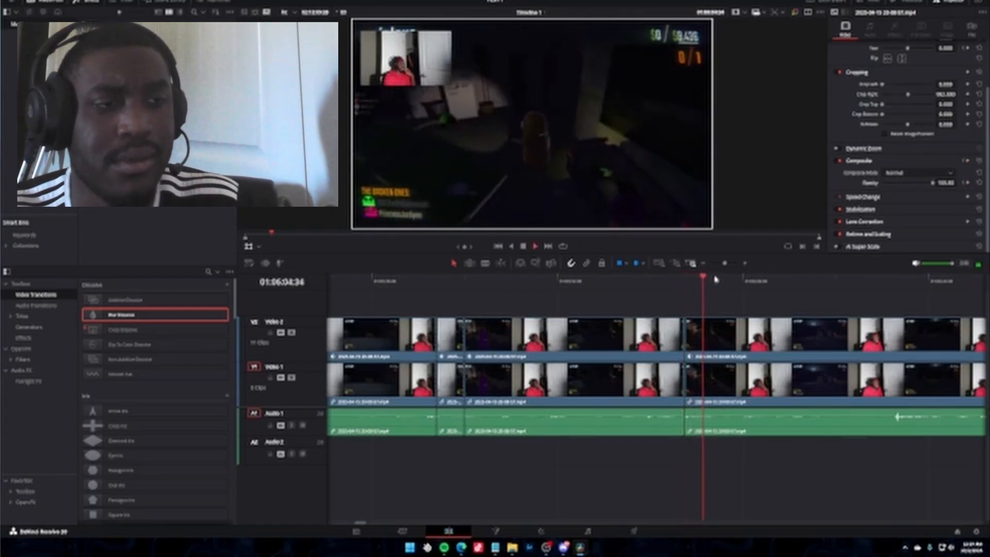
key("space")
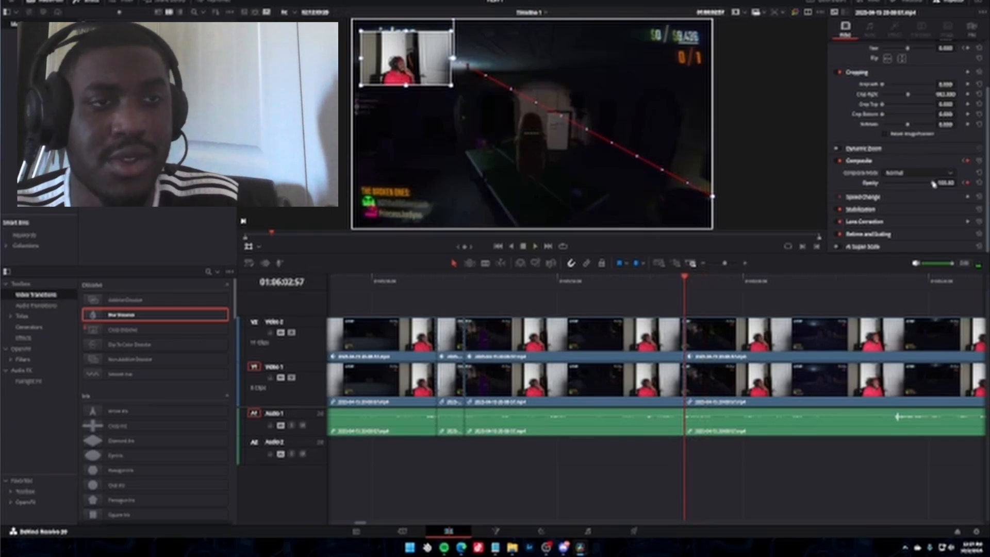
key("space")
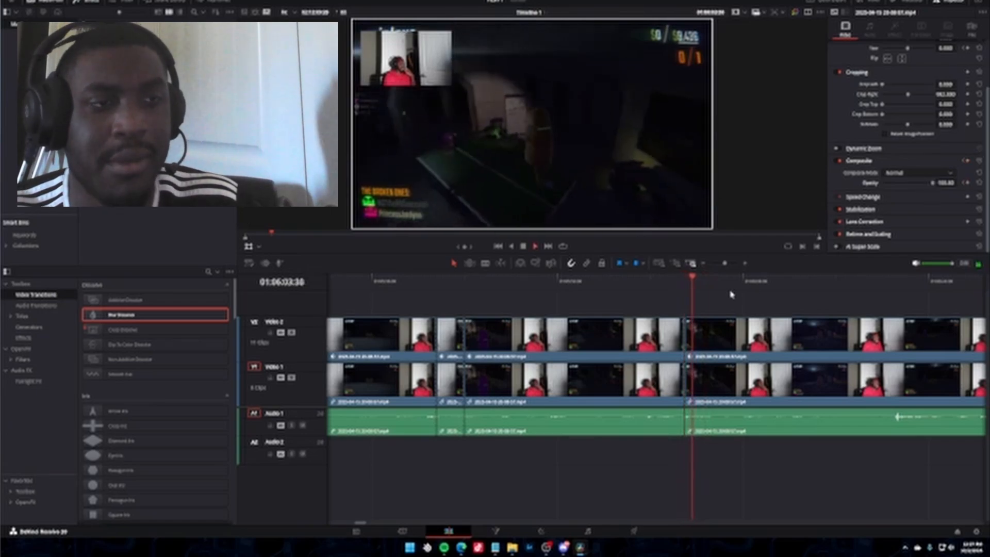
left_click(524, 247)
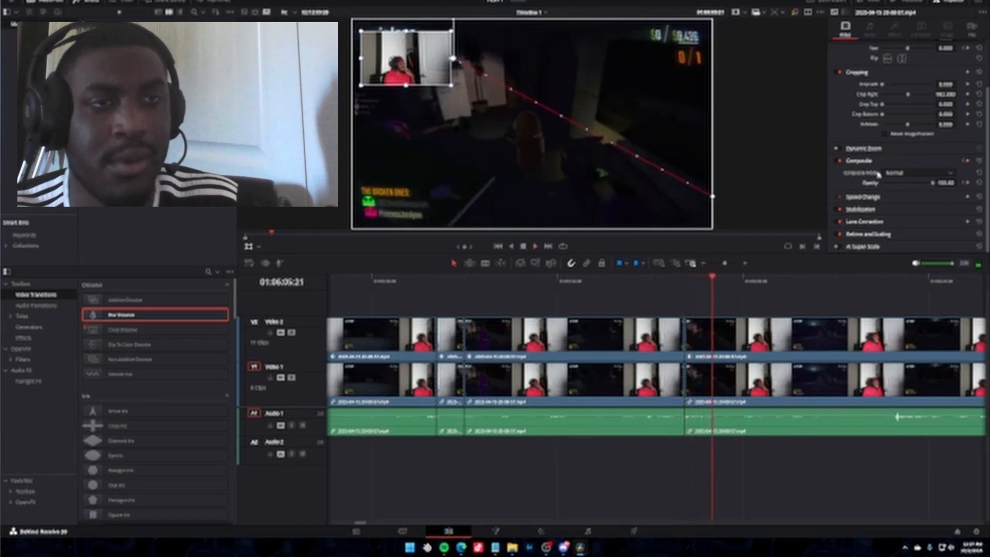
left_click_drag(932, 185, 882, 197)
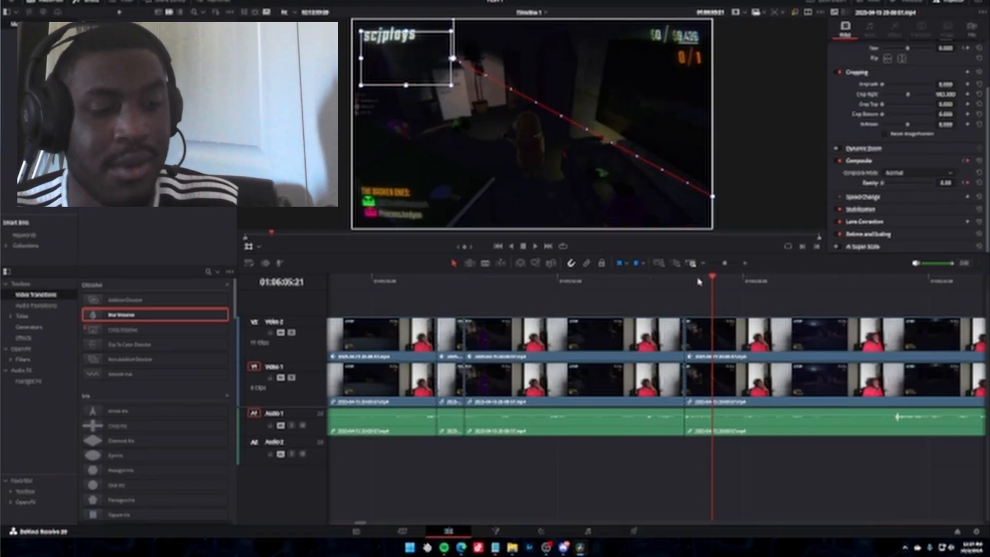
Split the clips on all tracks at 01:06:05:21 and play the webcam fade-out from its start.
key("ctrl+b")
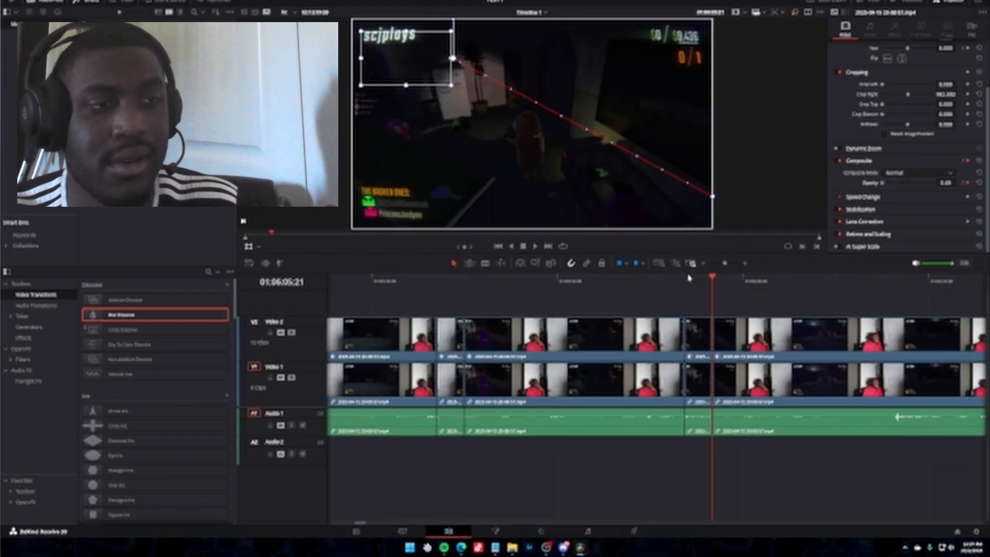
left_click(684, 279)
key("space")
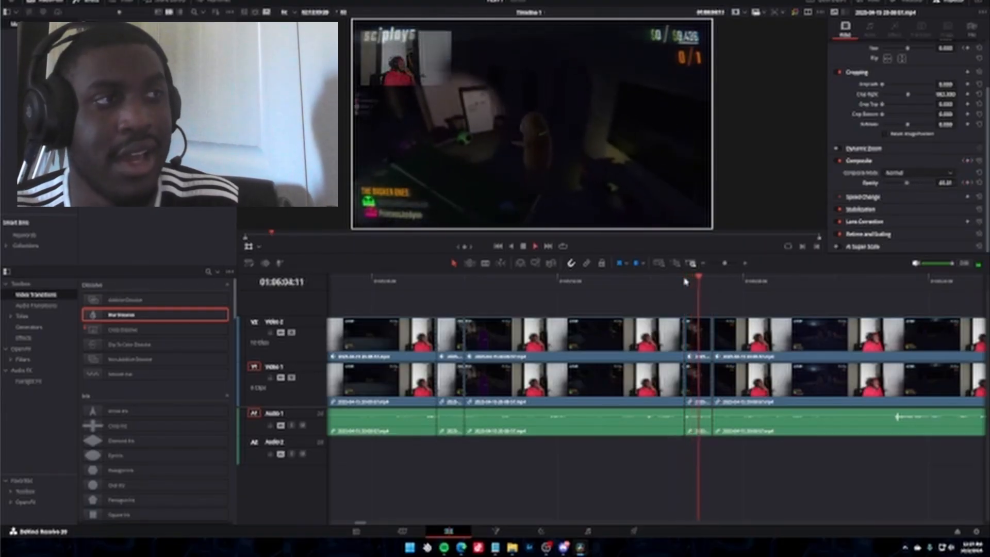
left_click(522, 246)
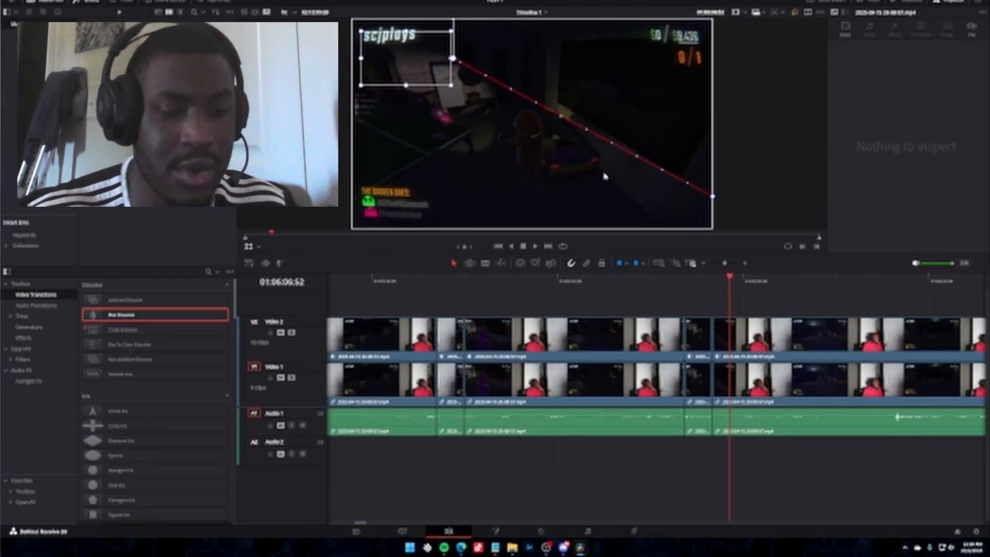
Fit a longer stretch of the recording into the timeline and enlarge the timeline area below the viewer.
key("ctrl+minus")
key("ctrl+minus")
key("ctrl+minus")
key("ctrl+minus")
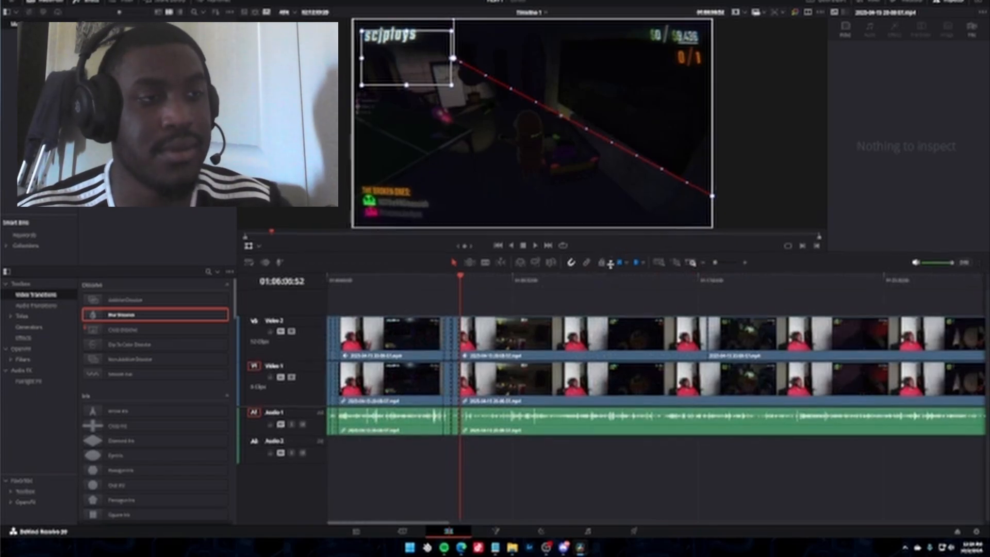
left_click_drag(608, 277, 610, 204)
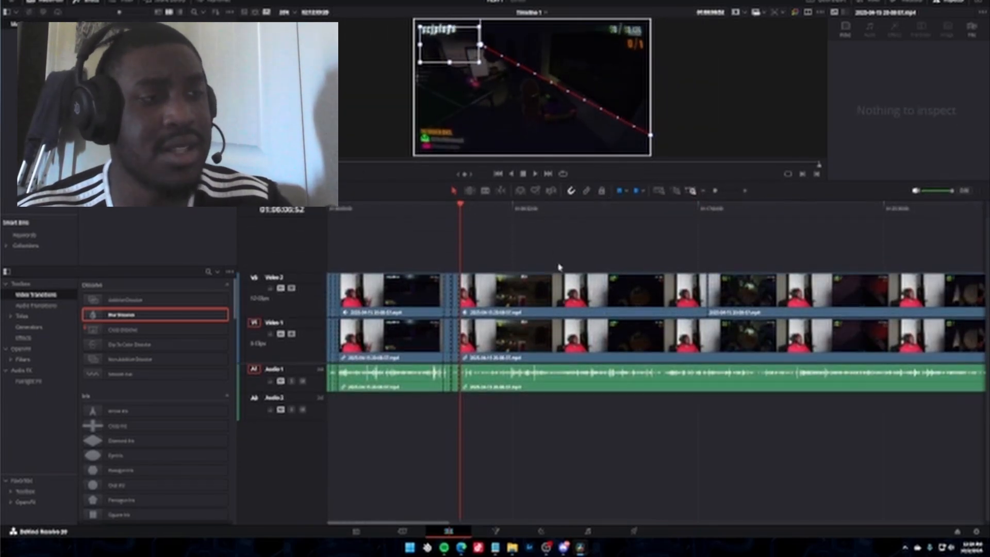
left_click_drag(449, 249, 621, 441)
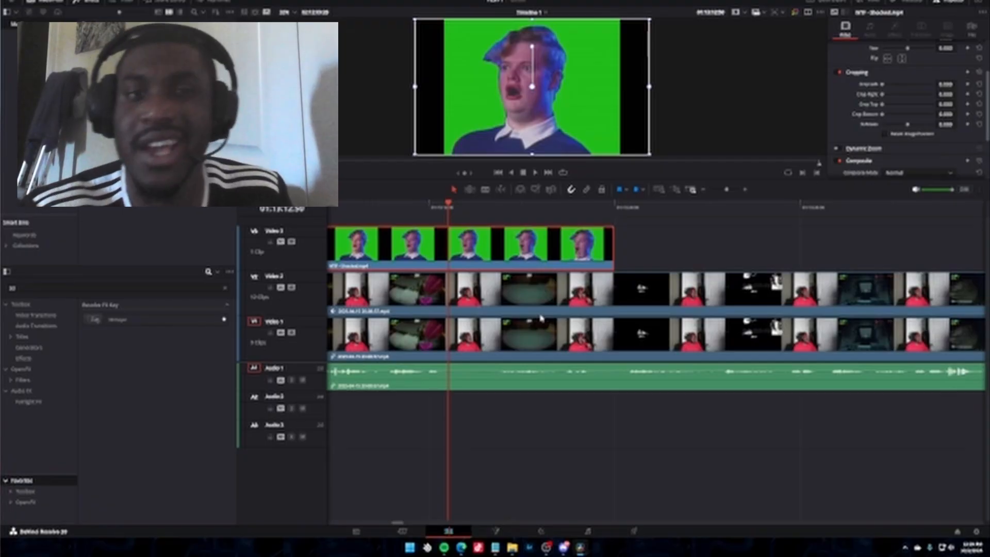
In Fusion, add a 3D Keyer between MediaIn1 and MediaOut1, key out the clip's green background, and return to the Edit page.
left_click(495, 531)
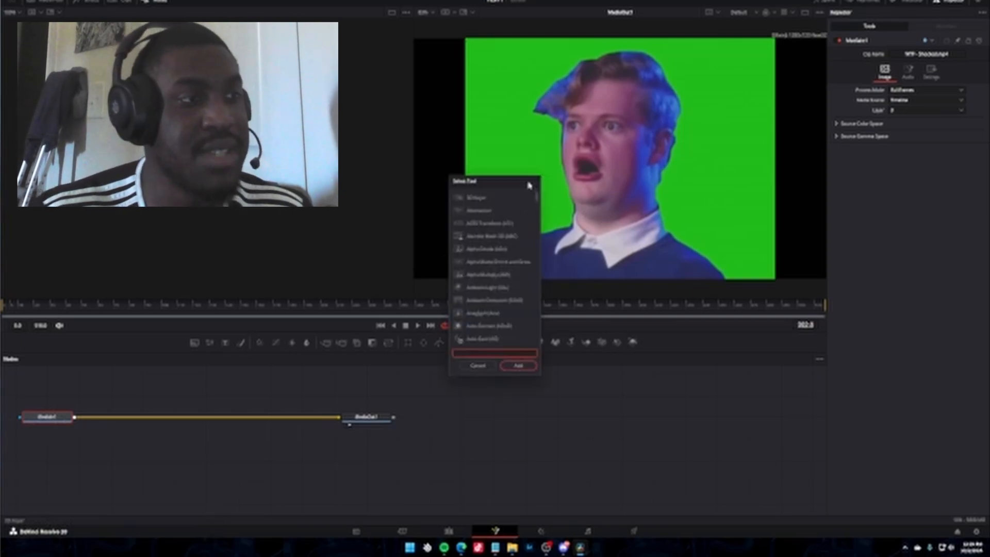
left_click(478, 198)
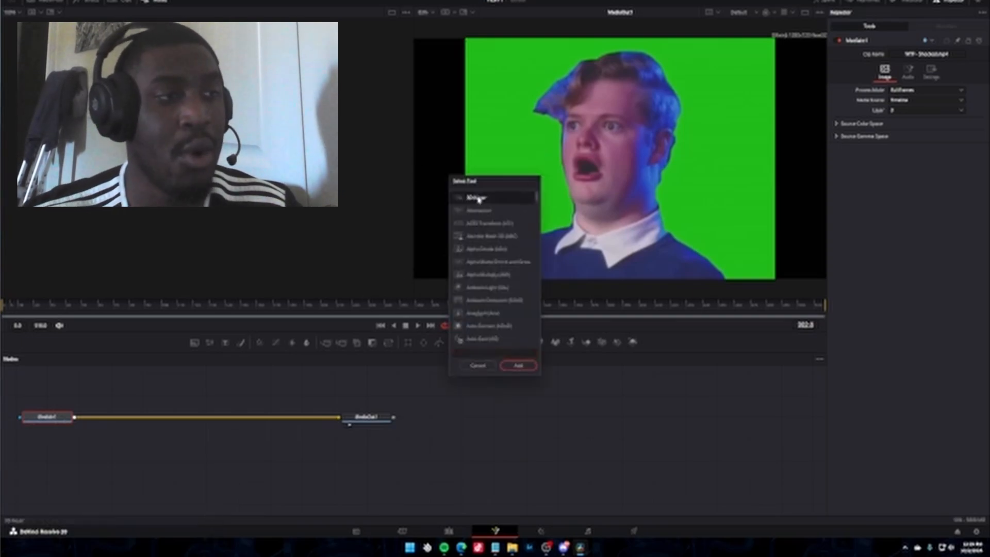
left_click(519, 365)
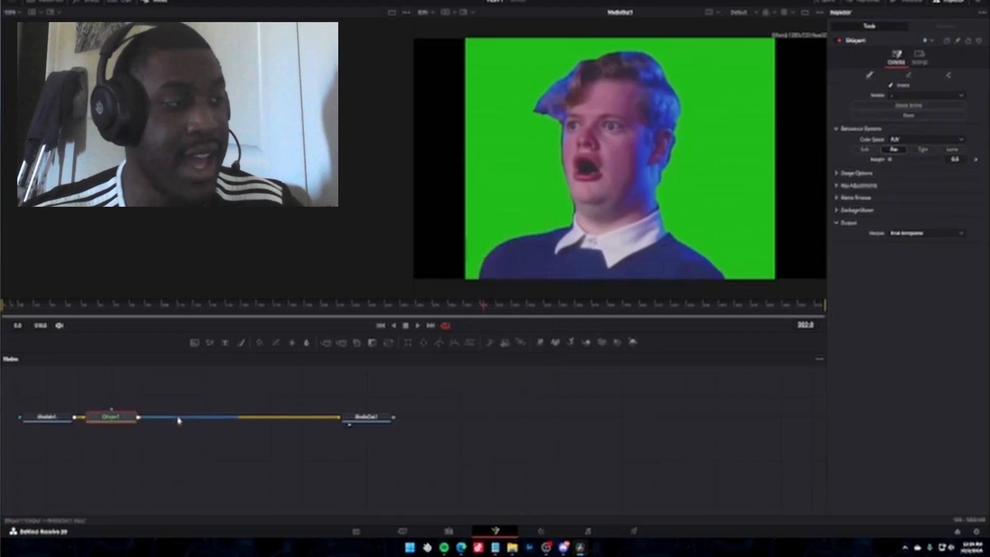
left_click_drag(110, 418, 189, 419)
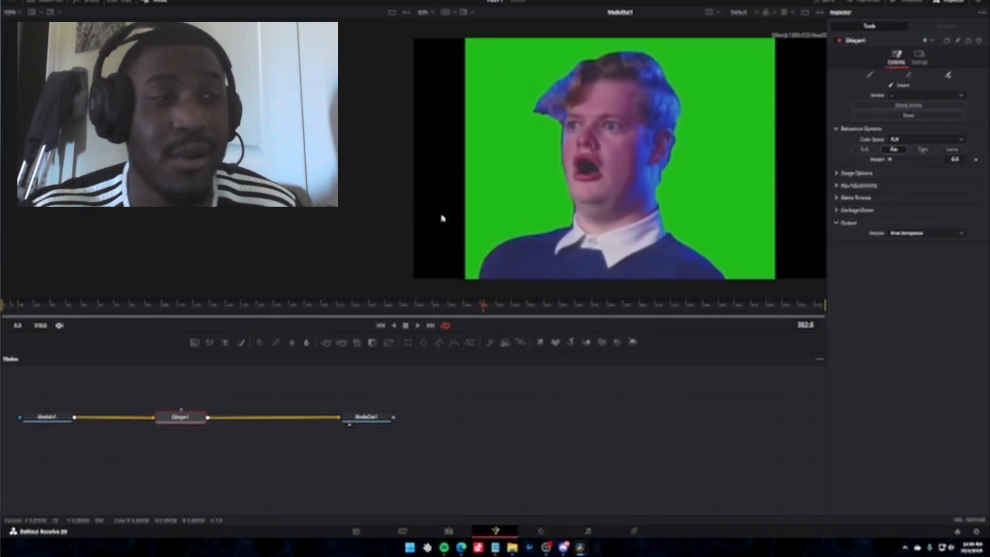
left_click(705, 157)
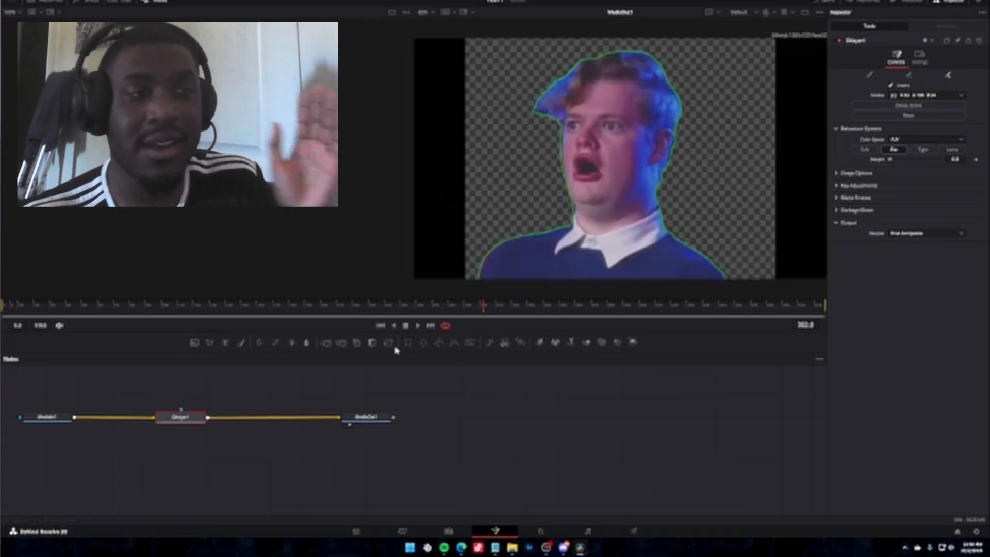
left_click(449, 531)
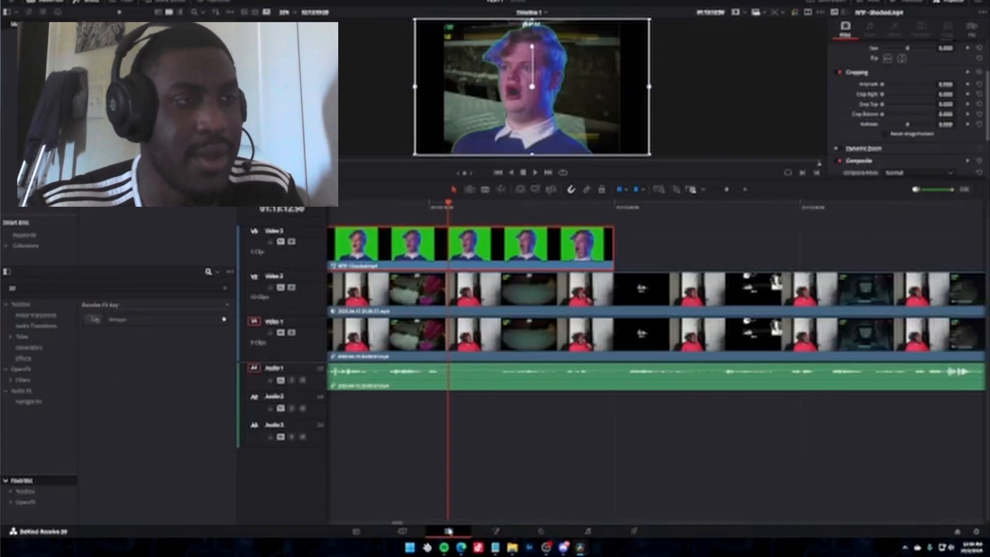
Move the keyed green-screen clip from Video 3 down to Video 2 and play it over the gameplay.
left_click_drag(508, 265, 550, 303)
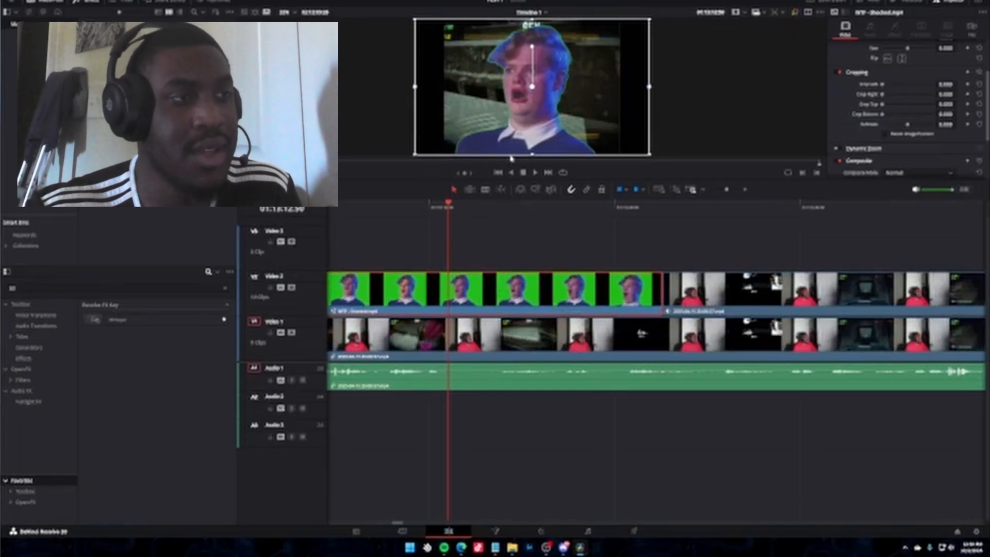
left_click(534, 173)
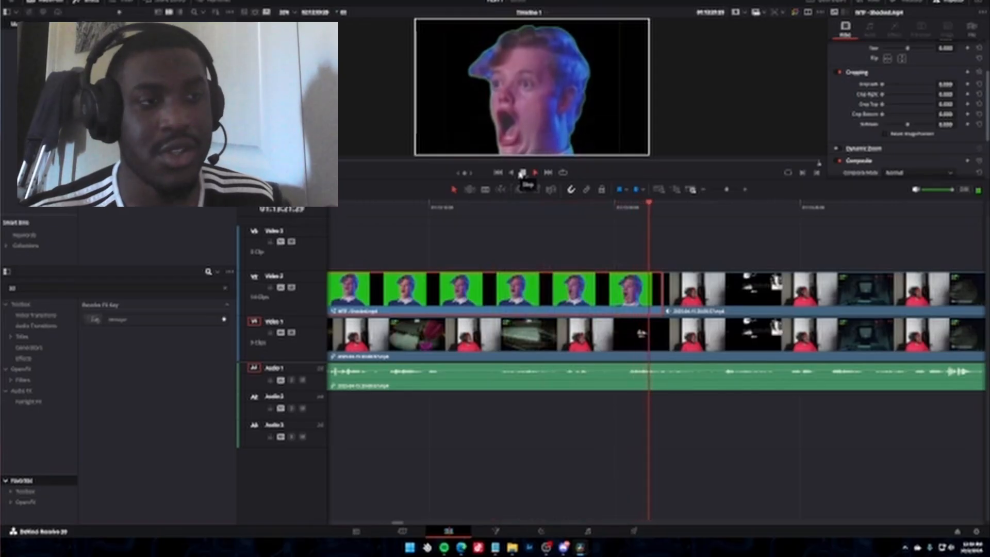
left_click(522, 173)
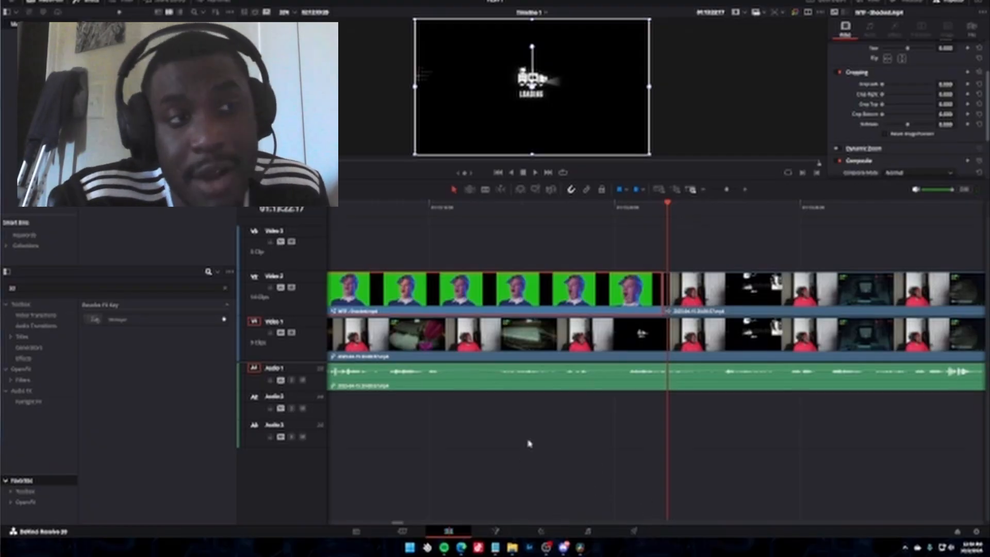
Show the Fairlight and Deliver pages and move the playhead to the green-screen clip's start at 01:13:04:50.
left_click(587, 531)
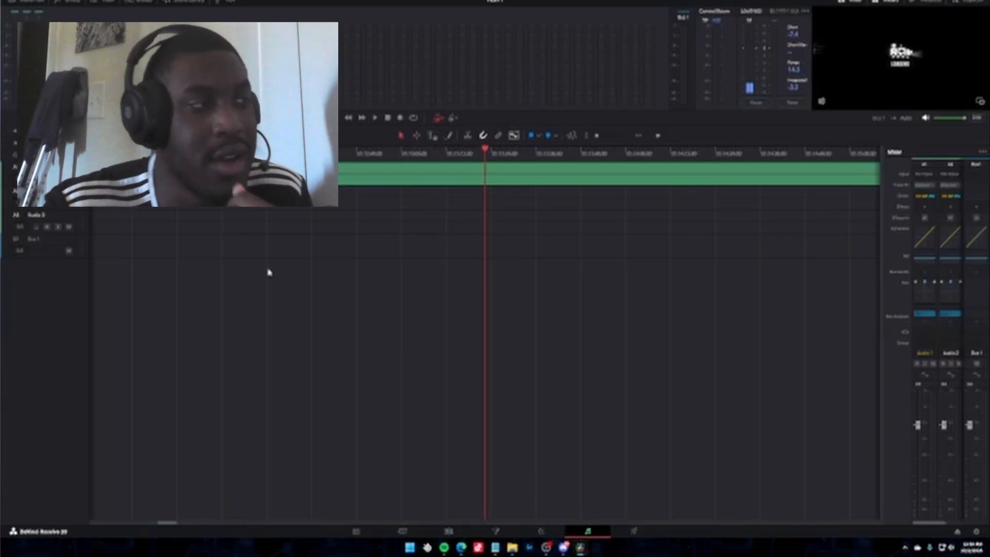
left_click(633, 531)
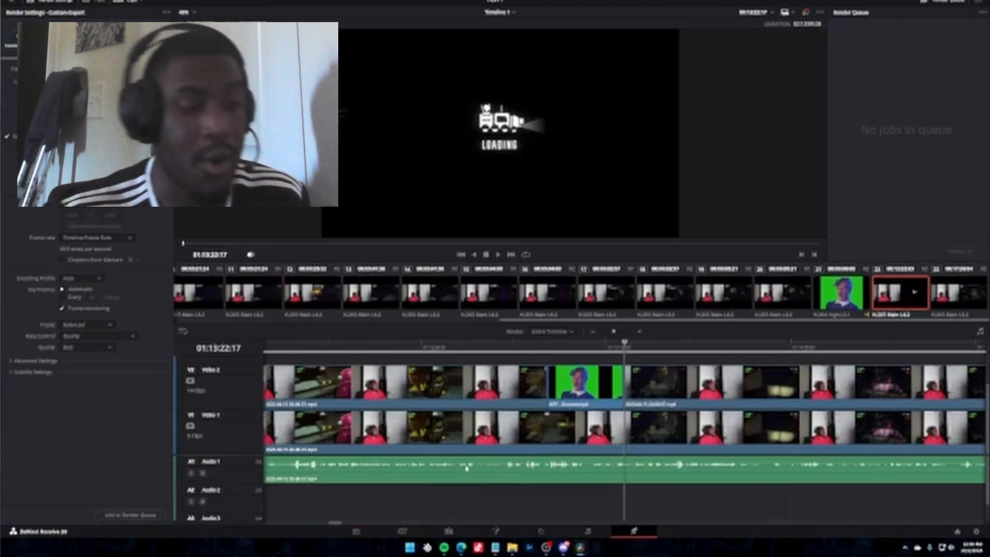
key("Up")
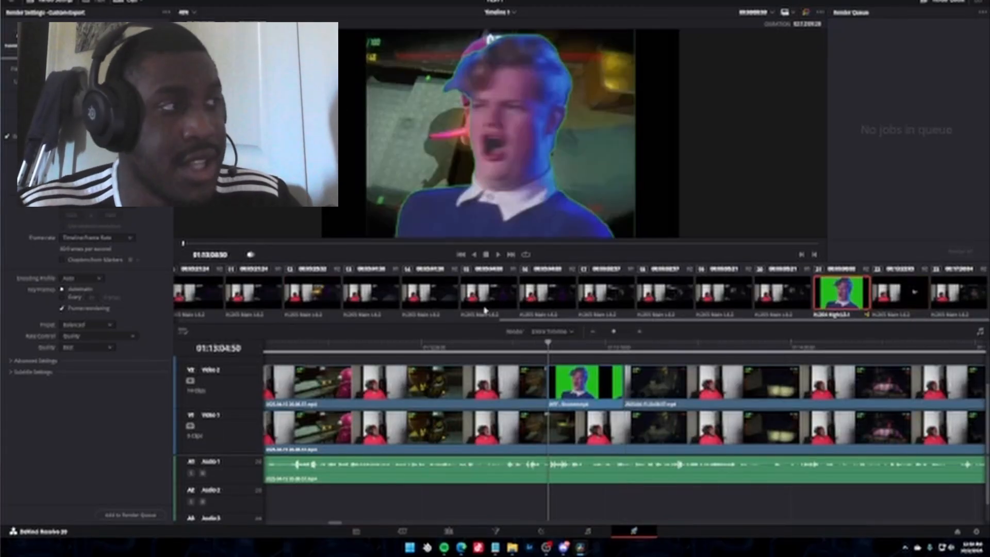
Replace the export's default file name and set its save location to the TT clips folder.
left_click(86, 71)
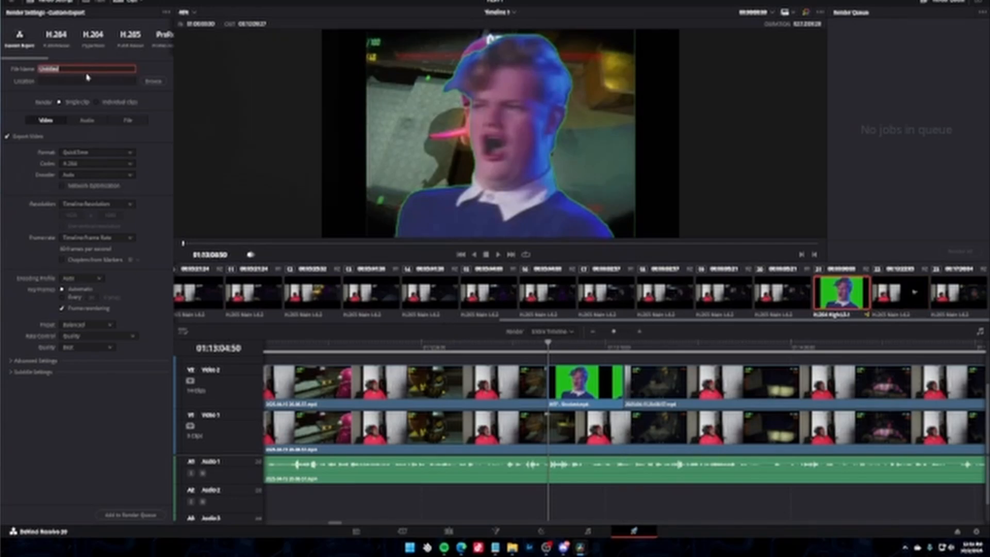
key("BackSpace")
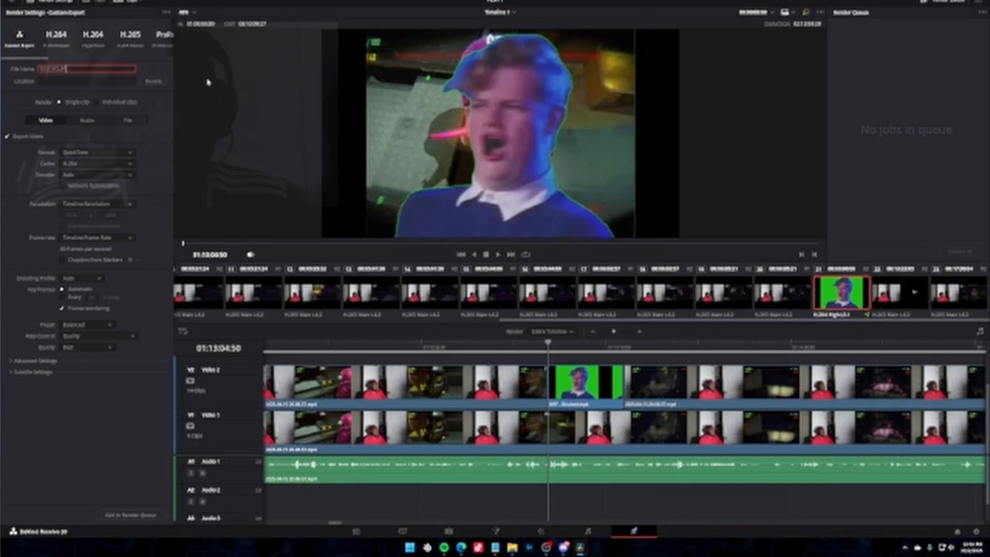
left_click(145, 80)
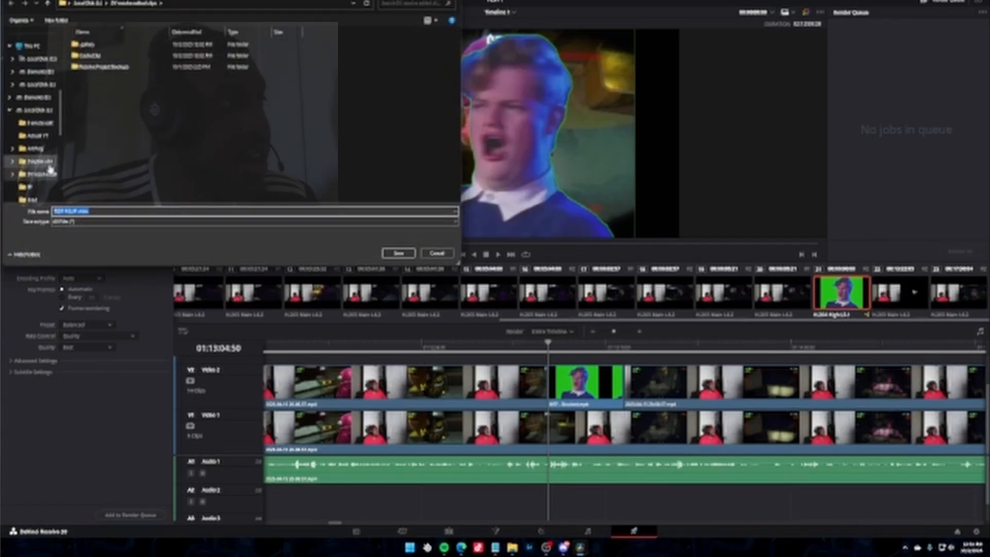
scroll(50, 168, "down", 2)
left_click(36, 201)
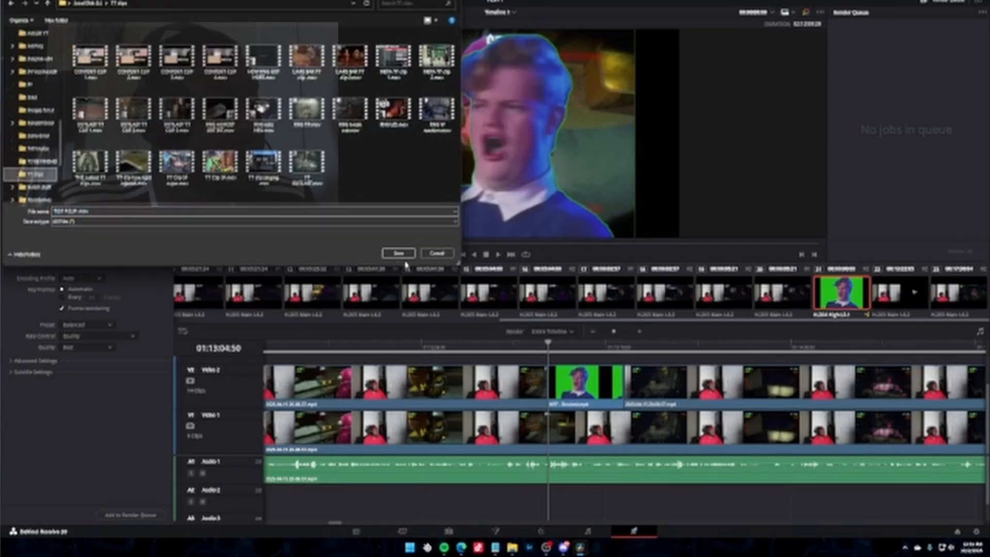
left_click(398, 253)
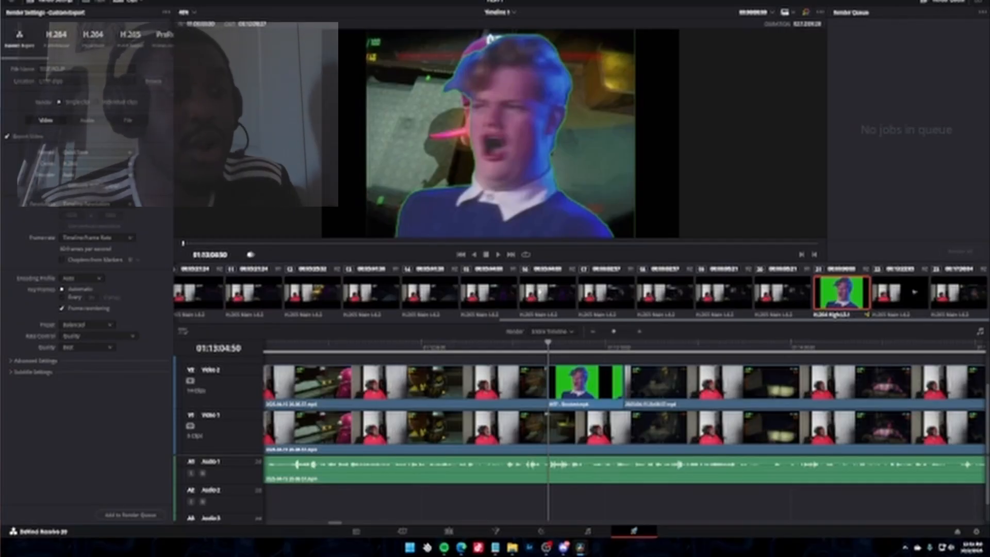
Limit the render range to the green-screen clip, with the in point at 01:13:04:50 and the out point at 01:13:22:05.
right_click(551, 351)
left_click(569, 352)
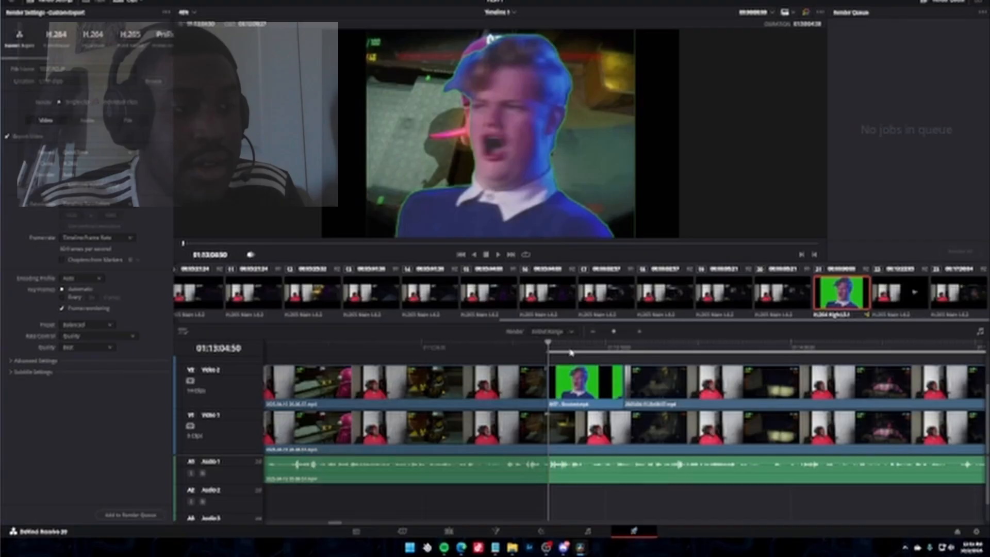
right_click(624, 354)
left_click(635, 364)
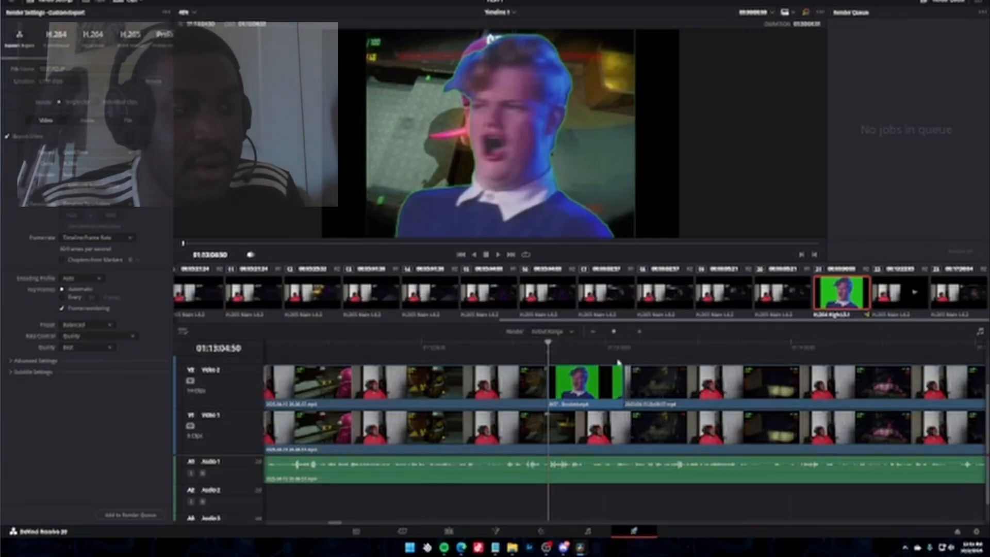
left_click(623, 333)
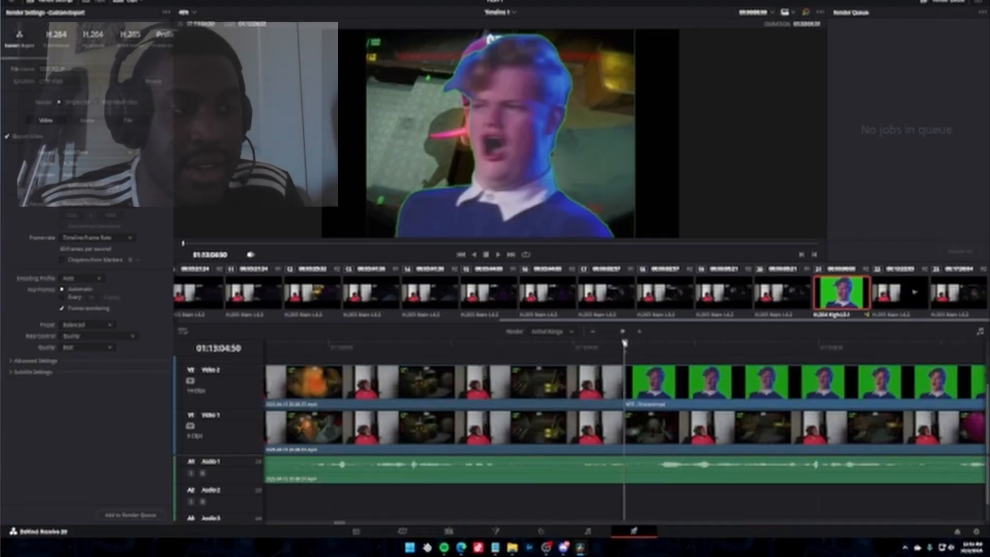
left_click(608, 333)
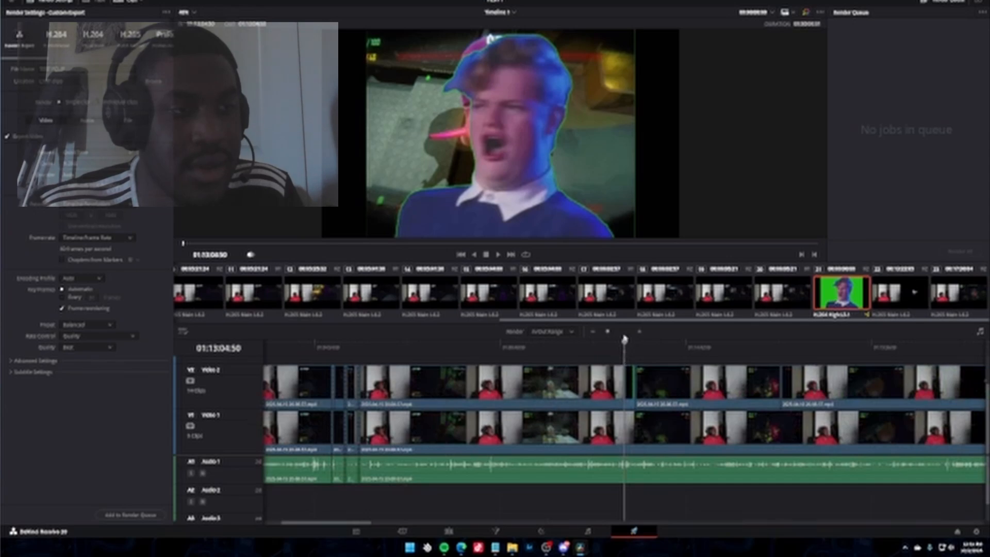
left_click(639, 329)
left_click(646, 350)
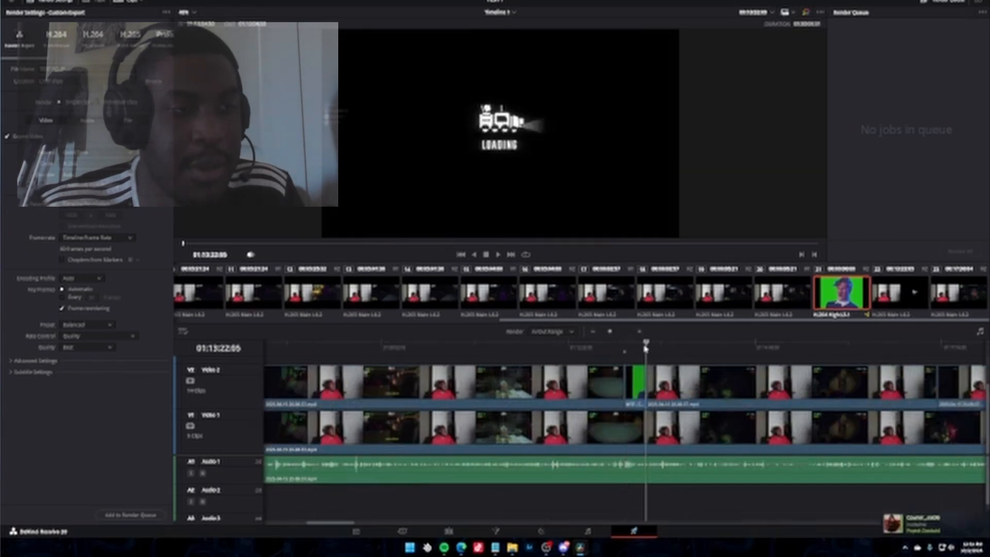
right_click(647, 349)
left_click(656, 361)
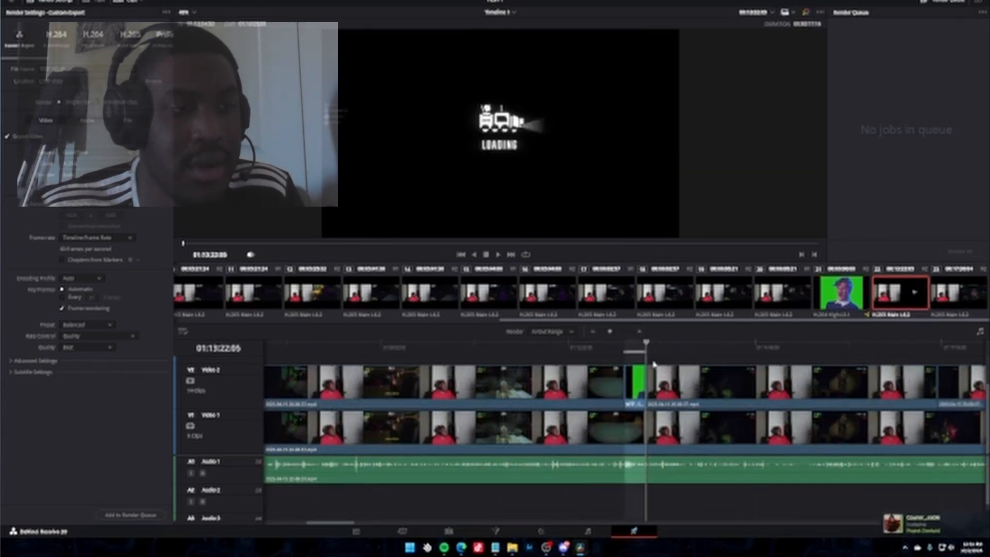
Return the playhead to 01:13:04:50, add the marked range to the render queue, and remove that job again.
left_click(624, 346)
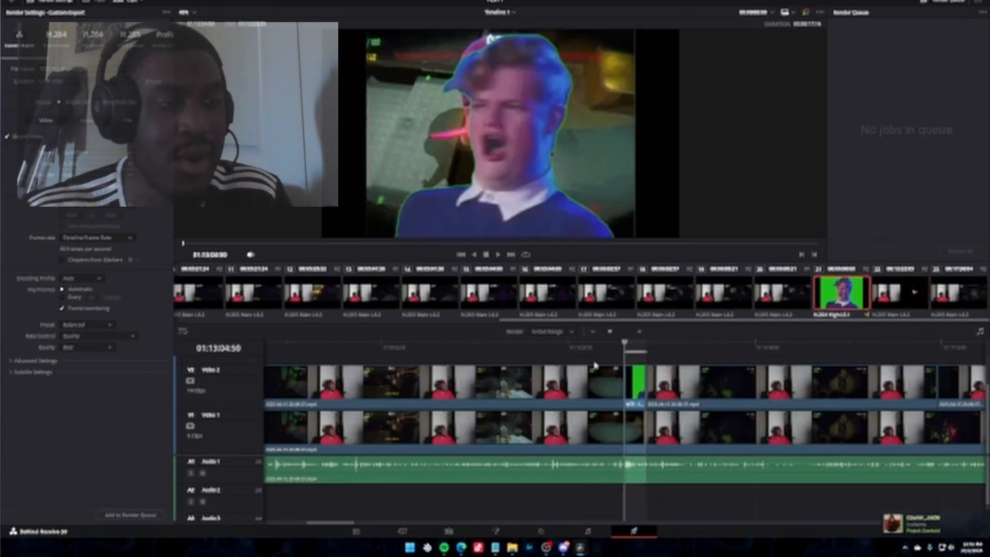
left_click(131, 517)
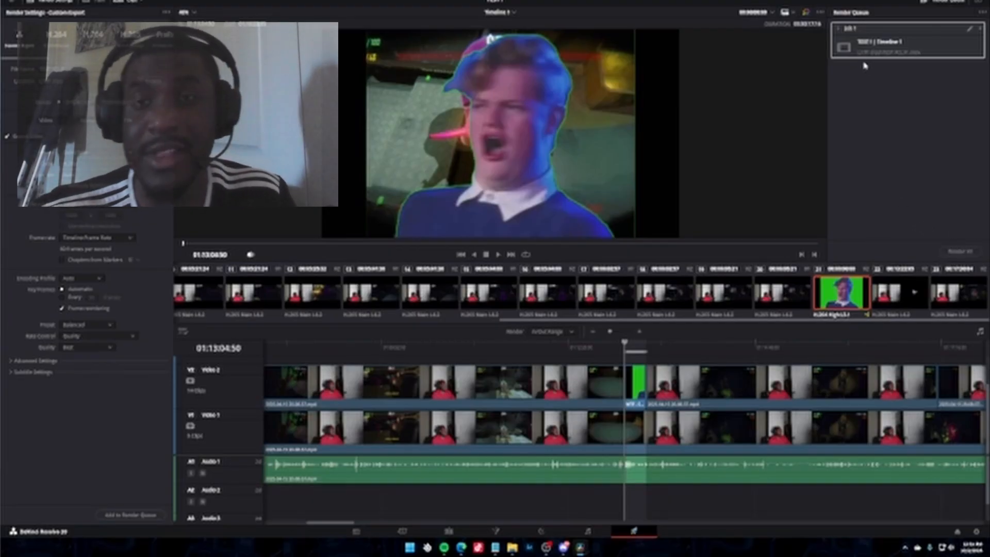
left_click(976, 26)
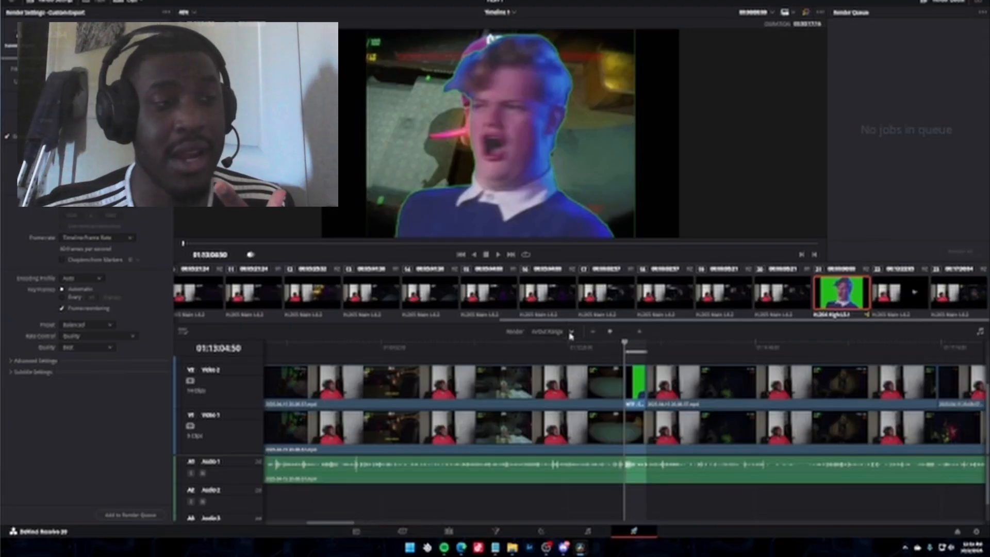
Set the render range to Entire Timeline.
left_click(562, 332)
left_click(549, 341)
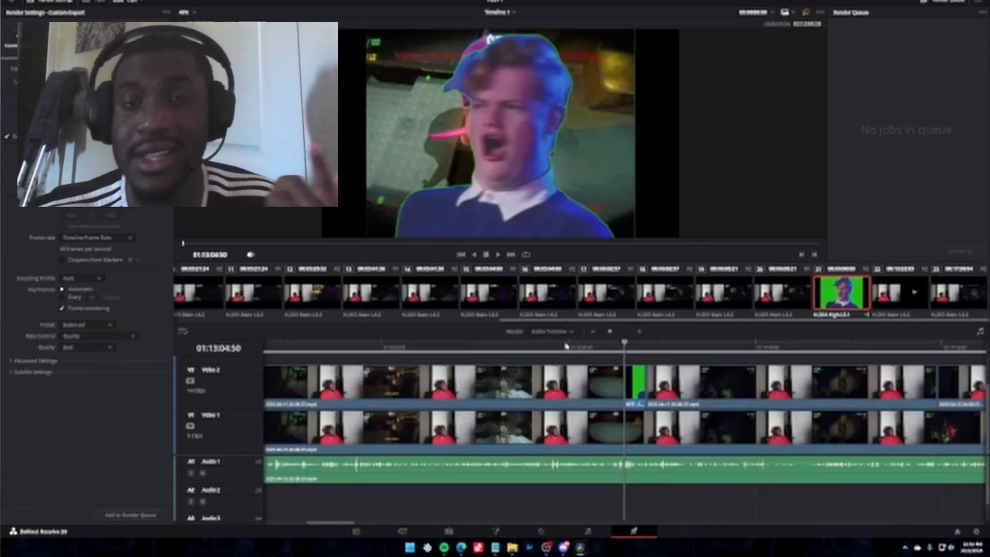